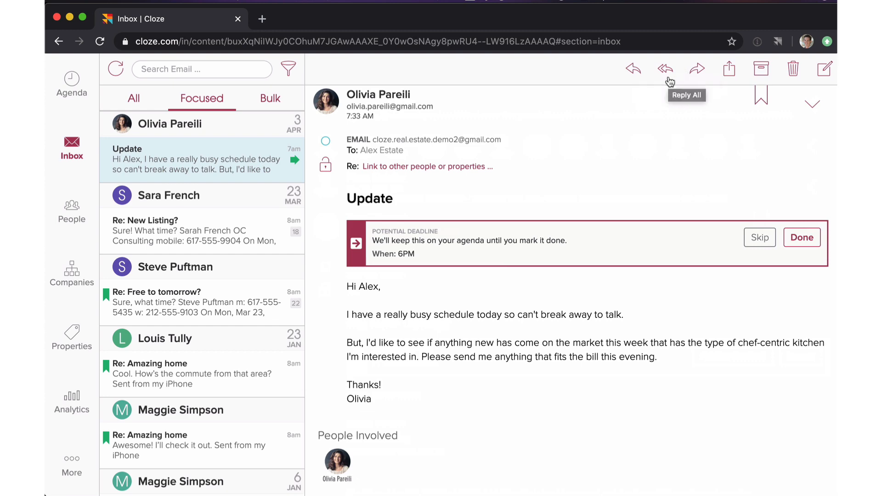
Step: Check the Send To options, start and discard a blank Send Mail draft, then reopen Compose
{"action": "left_click", "coordinate": [723, 75]}
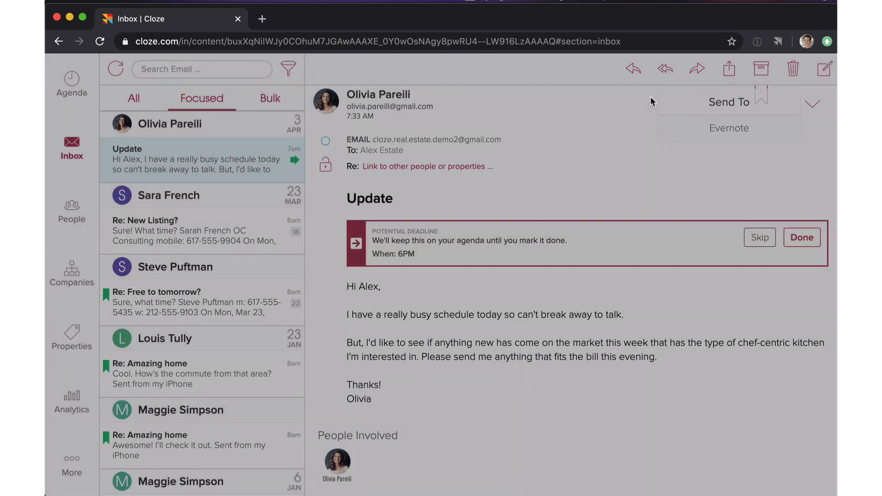
{"action": "left_click", "coordinate": [650, 95]}
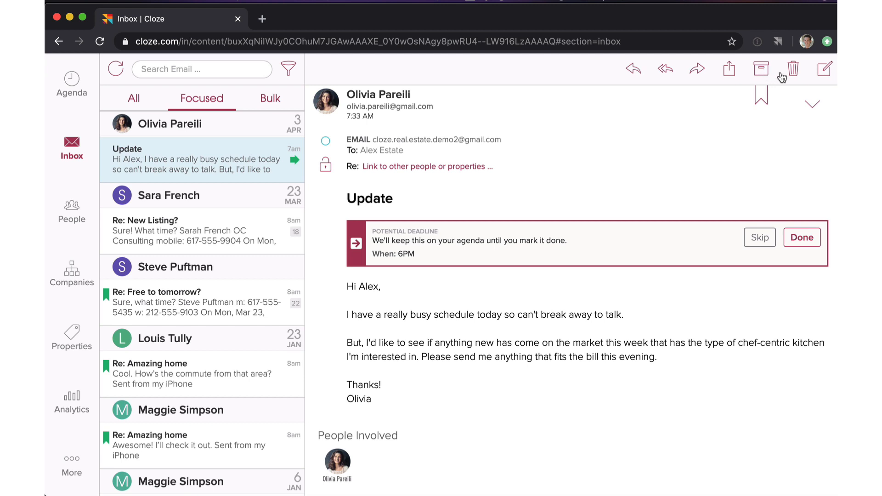
{"action": "left_click", "coordinate": [822, 70]}
{"action": "left_click", "coordinate": [822, 70]}
{"action": "left_click", "coordinate": [822, 70]}
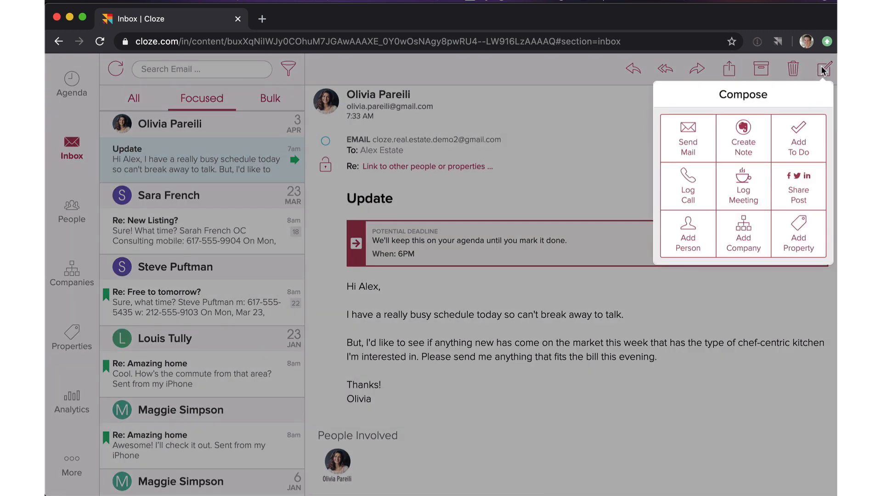
{"action": "left_click", "coordinate": [695, 142]}
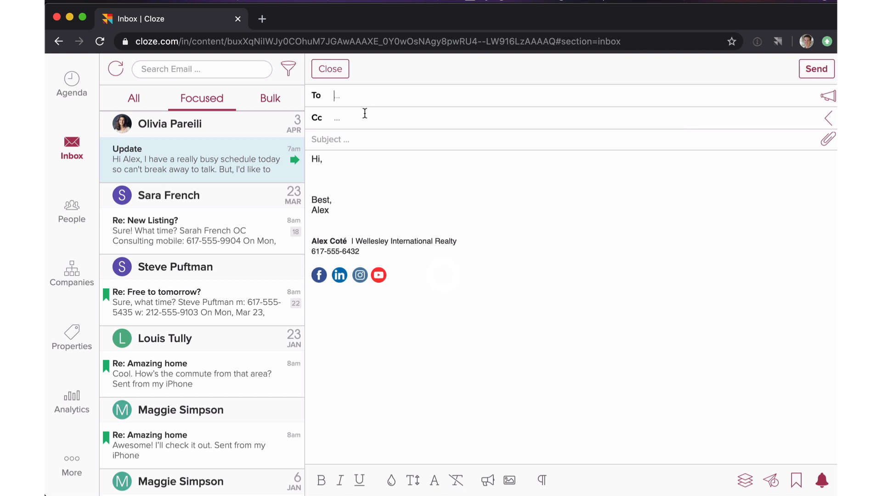
{"action": "left_click", "coordinate": [324, 67]}
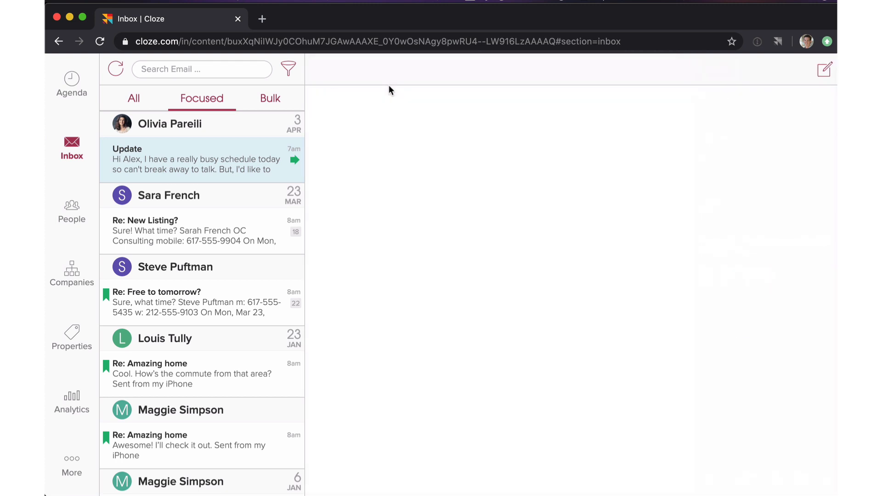
{"action": "left_click", "coordinate": [824, 72]}
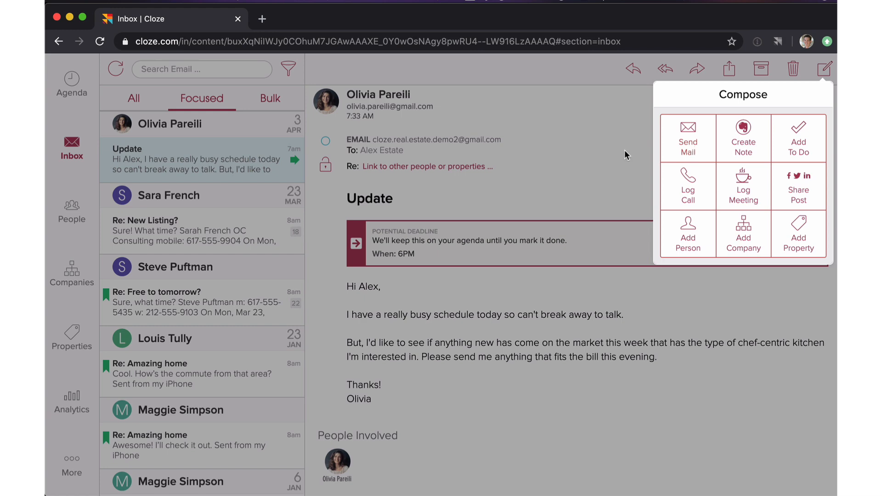
Step: Open the client's contact profile and review her email addresses and phone numbers
{"action": "left_click", "coordinate": [496, 196]}
{"action": "left_click", "coordinate": [327, 104]}
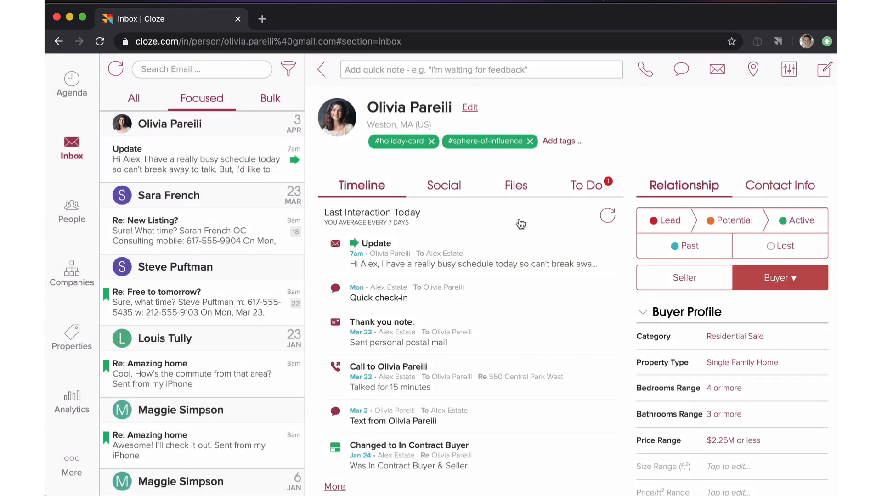
{"action": "left_click", "coordinate": [719, 70]}
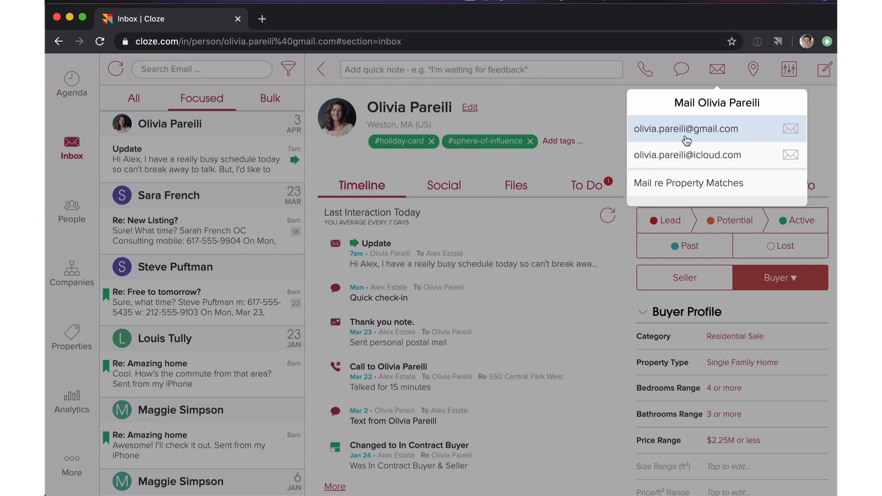
{"action": "left_click", "coordinate": [611, 109]}
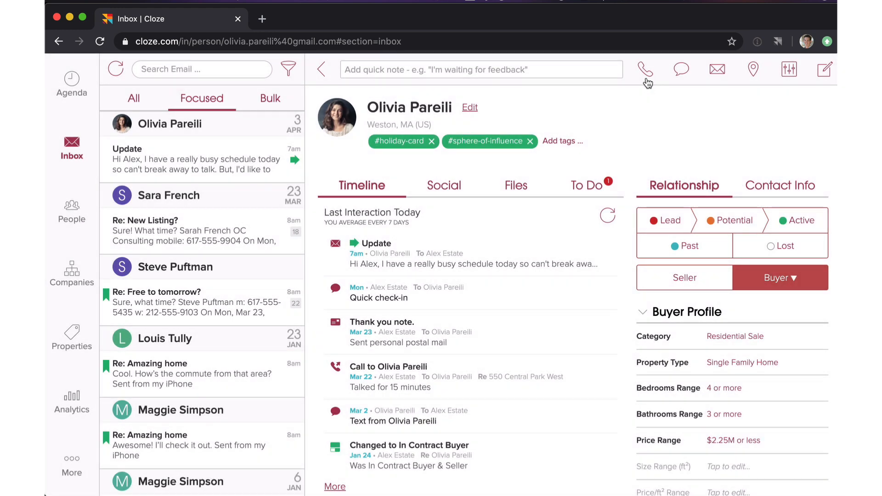
{"action": "left_click", "coordinate": [645, 77]}
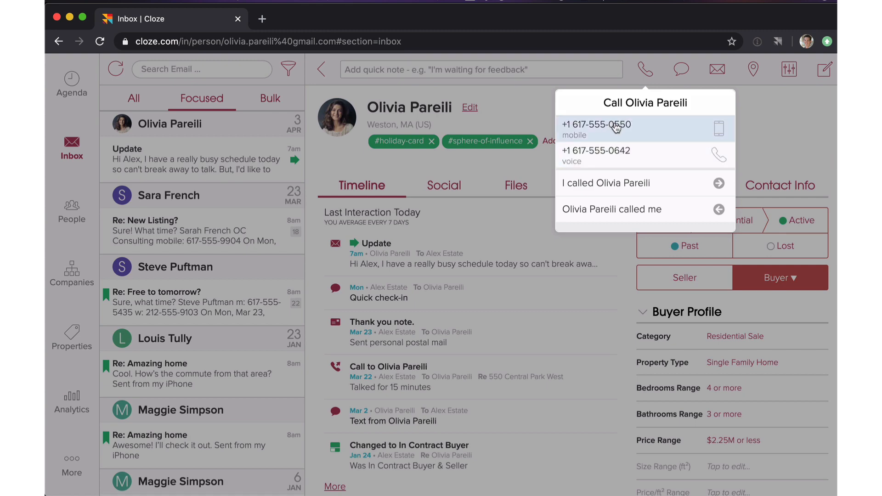
{"action": "left_click", "coordinate": [684, 79]}
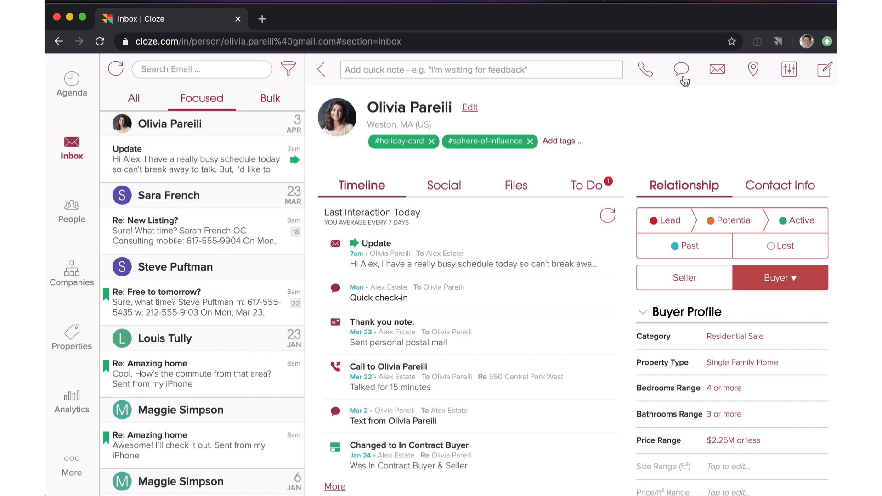
Step: Check the texting options, then start an email to the client's Gmail address
{"action": "left_click", "coordinate": [682, 76]}
{"action": "left_click", "coordinate": [782, 93]}
{"action": "left_click", "coordinate": [714, 76]}
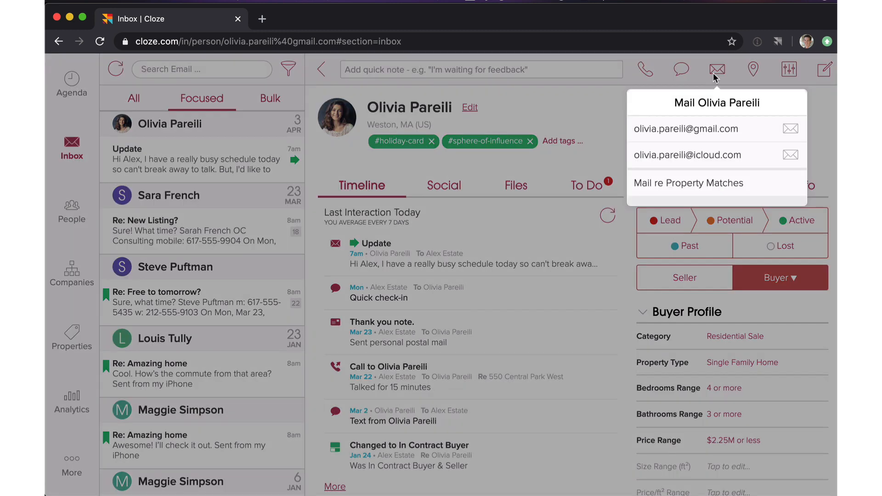
{"action": "left_click", "coordinate": [686, 129]}
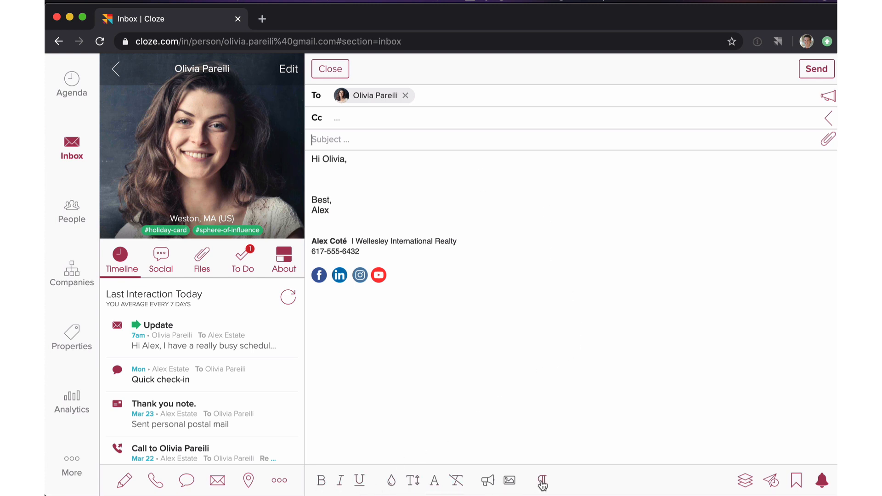
Step: Insert the 'Reminder – Book your home evaluation' template into the body and open Schedule Send
{"action": "left_click", "coordinate": [329, 181]}
{"action": "left_click", "coordinate": [742, 482]}
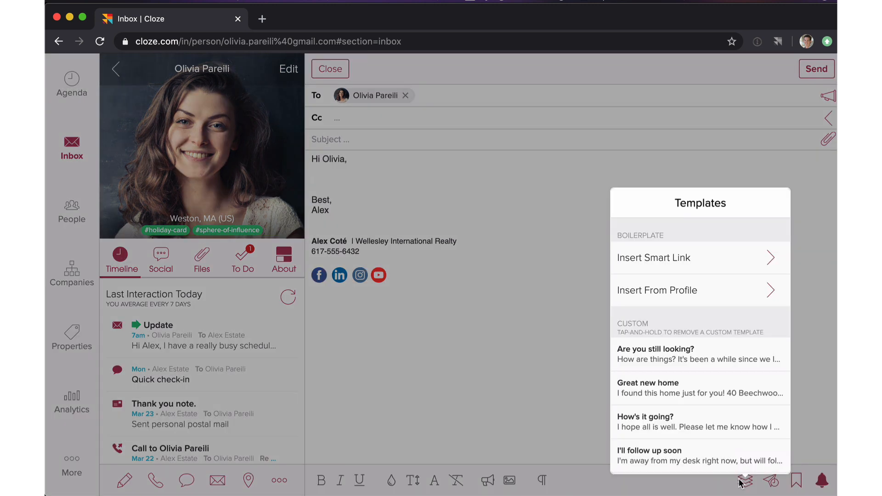
{"action": "scroll", "coordinate": [677, 360], "scroll_direction": "down", "scroll_amount": 3}
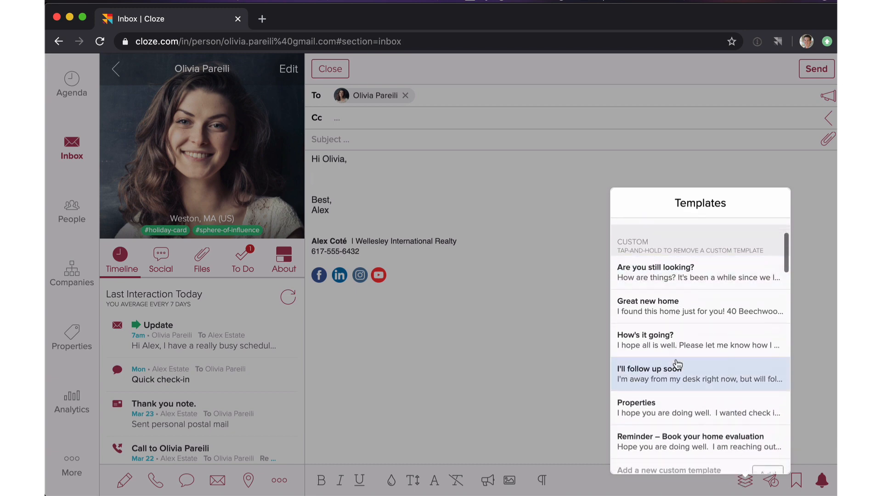
{"action": "left_click", "coordinate": [674, 374]}
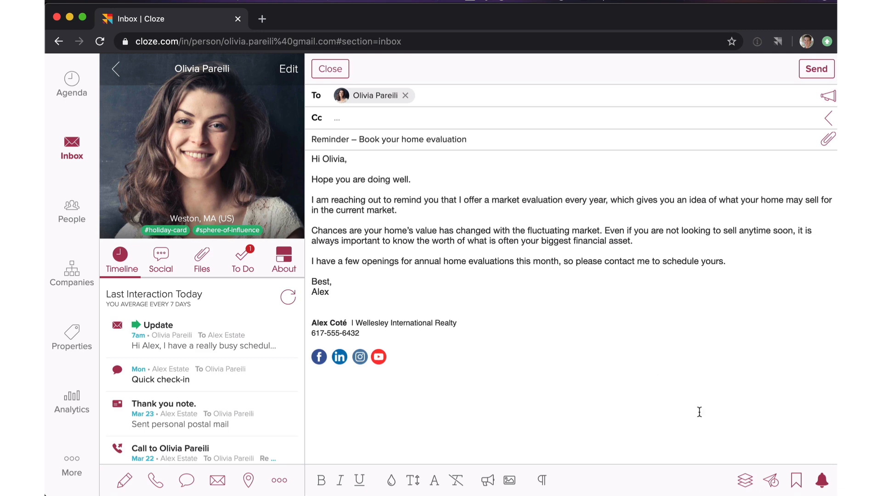
{"action": "left_click", "coordinate": [770, 482]}
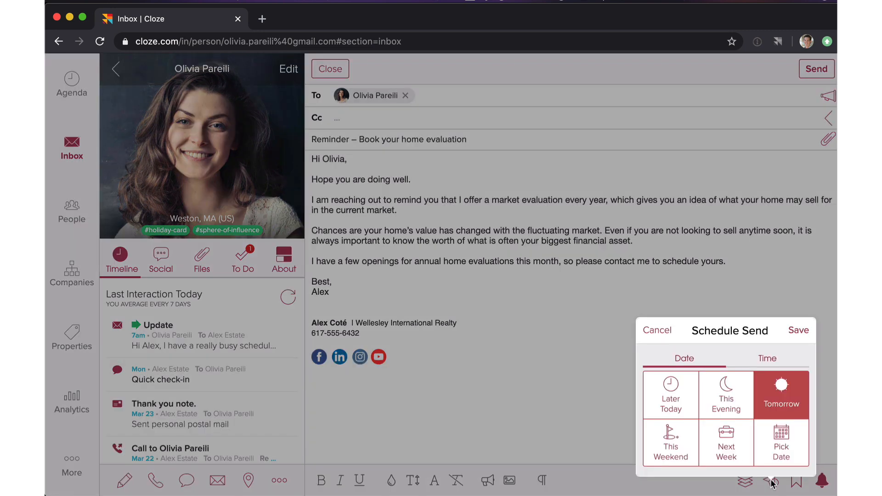
Step: Schedule the email for tomorrow at 9:45 AM and bring up the Remind Me options
{"action": "left_click", "coordinate": [772, 359]}
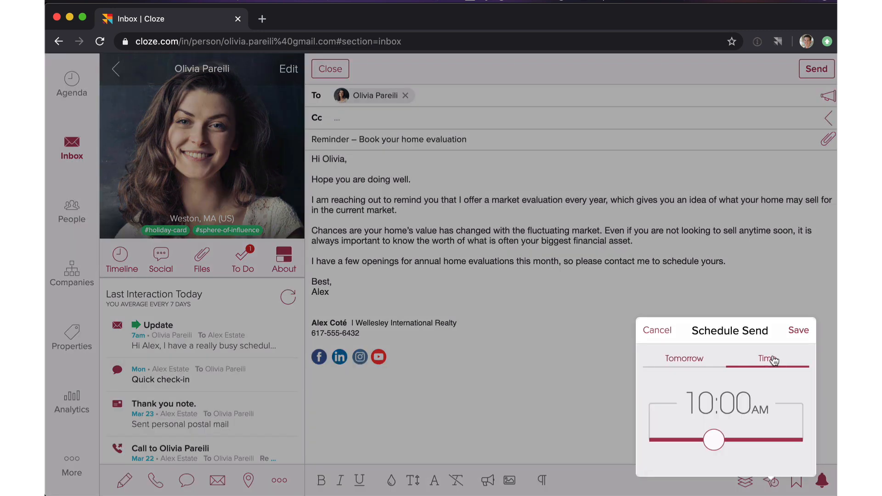
{"action": "left_click_drag", "start_coordinate": [713, 442], "coordinate": [713, 441]}
{"action": "left_click", "coordinate": [798, 330]}
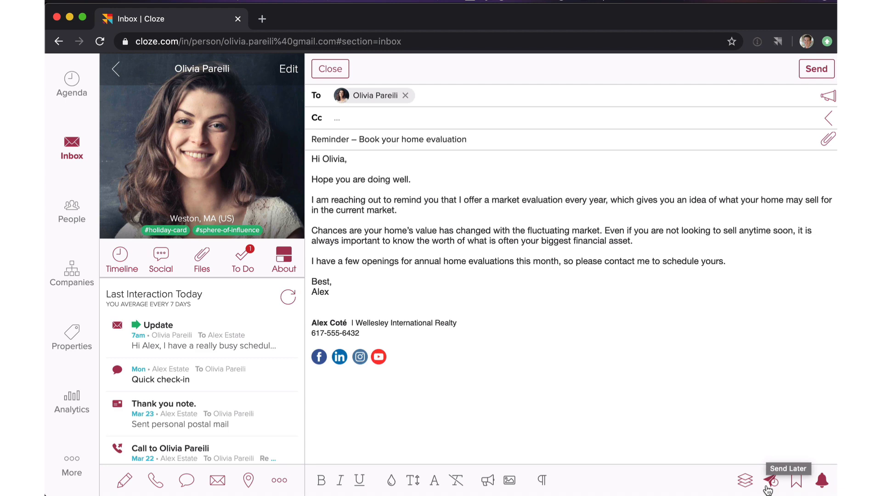
{"action": "left_click", "coordinate": [796, 482]}
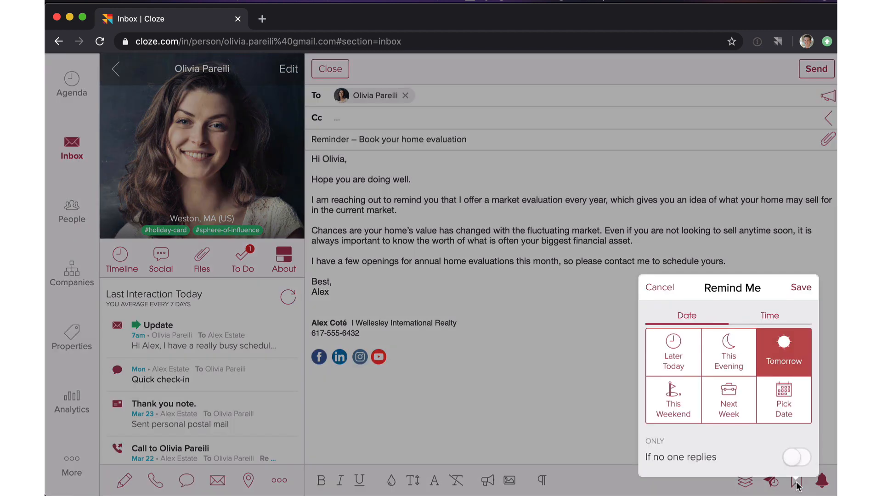
Step: Save a Next Week follow-up reminder that fires only if no one replies
{"action": "left_click", "coordinate": [728, 411]}
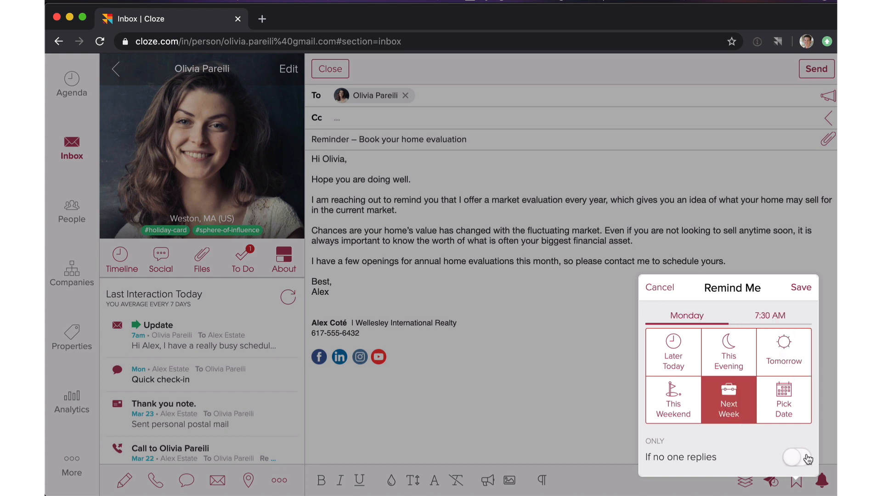
{"action": "left_click", "coordinate": [807, 459]}
{"action": "left_click", "coordinate": [802, 288]}
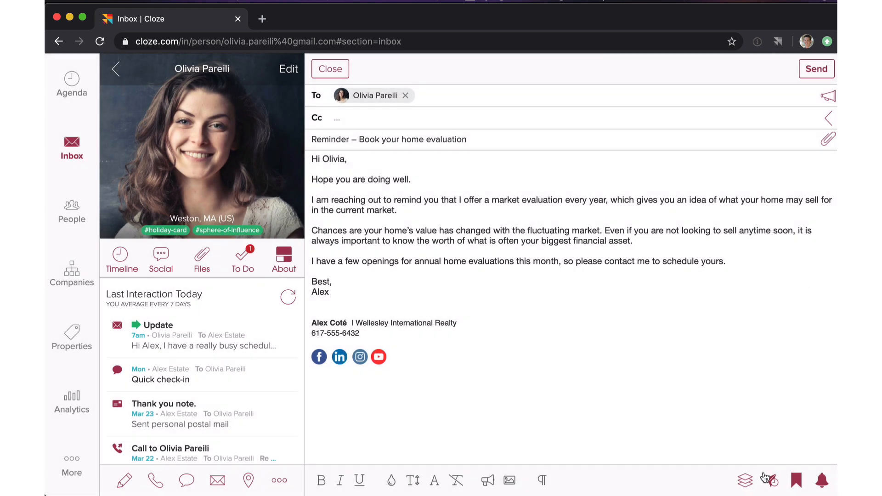
Step: Clear the follow-up reminder and queue the email for its scheduled send
{"action": "left_click", "coordinate": [797, 481]}
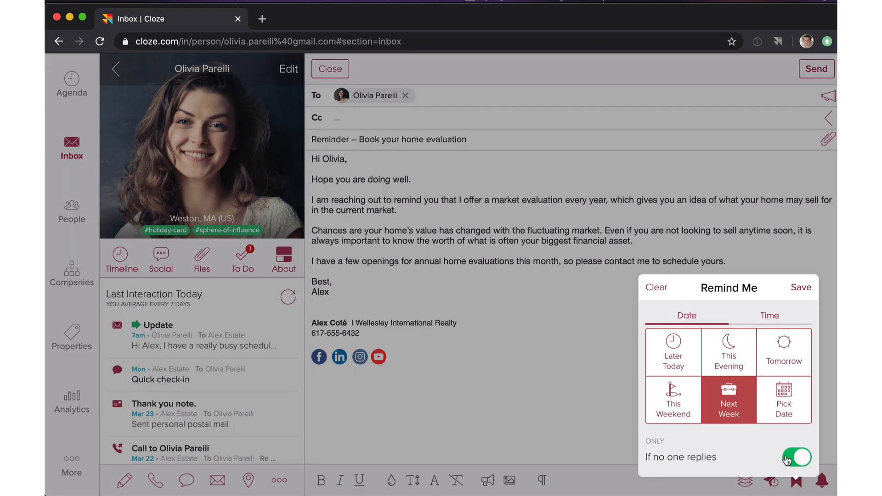
{"action": "left_click", "coordinate": [660, 286]}
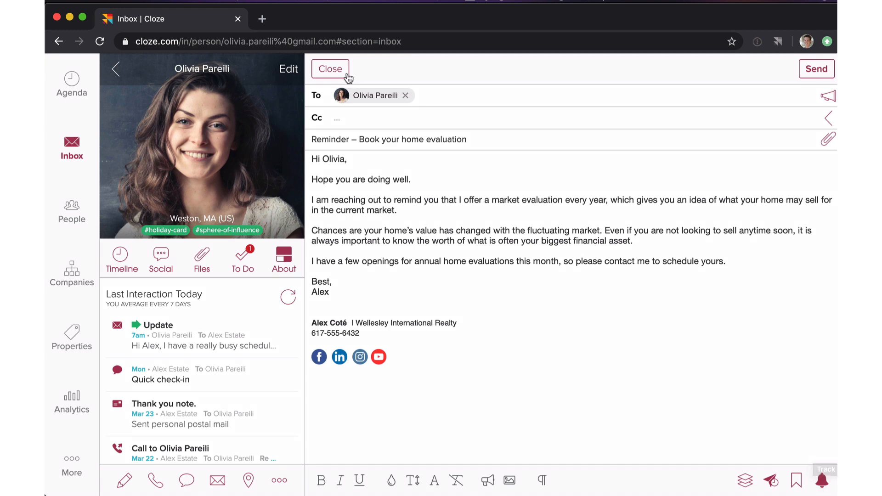
{"action": "left_click", "coordinate": [810, 69]}
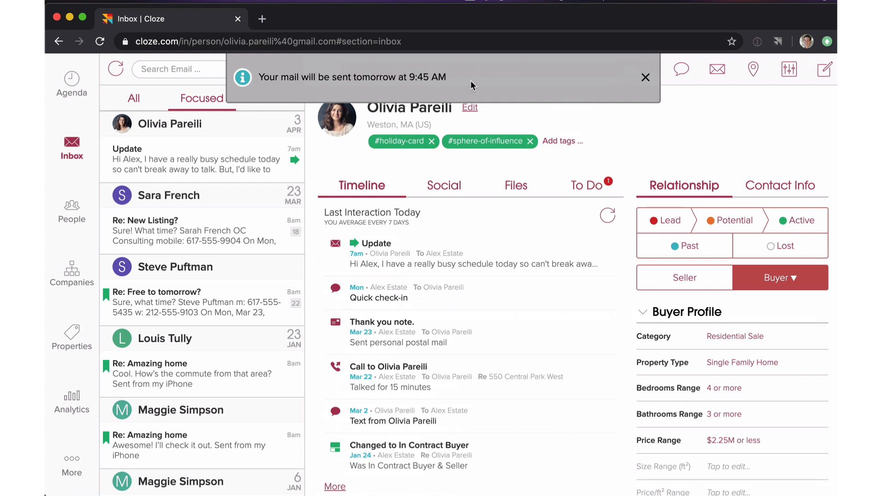
Step: In the Scheduled list, move the email's send time to tomorrow at 9:00 AM and reopen it
{"action": "left_click", "coordinate": [69, 467]}
{"action": "left_click", "coordinate": [113, 307]}
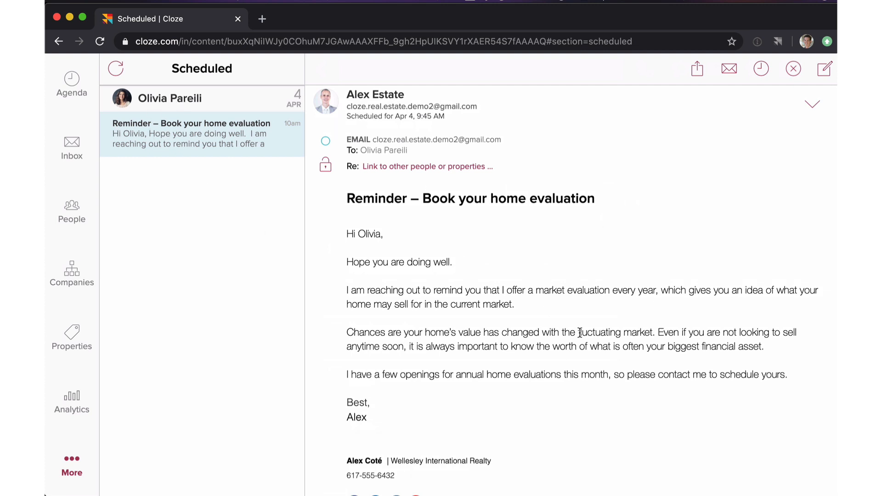
{"action": "left_click", "coordinate": [760, 73]}
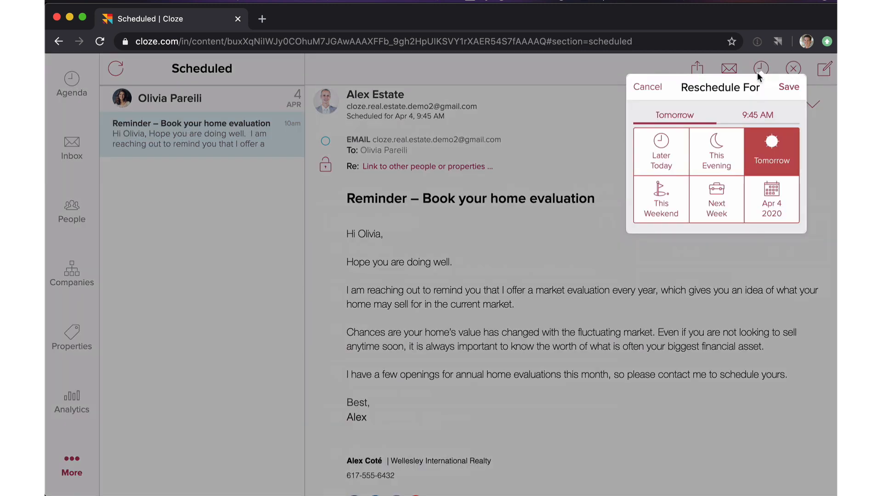
{"action": "left_click", "coordinate": [752, 118]}
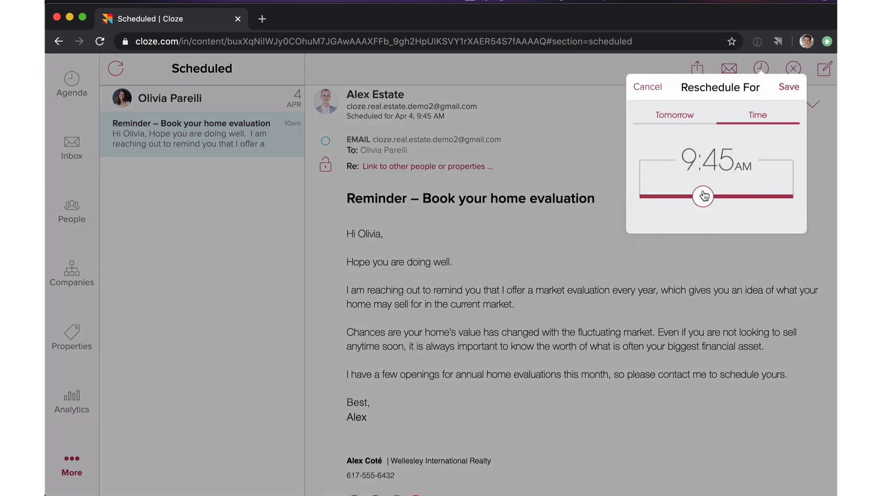
{"action": "left_click_drag", "start_coordinate": [703, 196], "coordinate": [697, 196]}
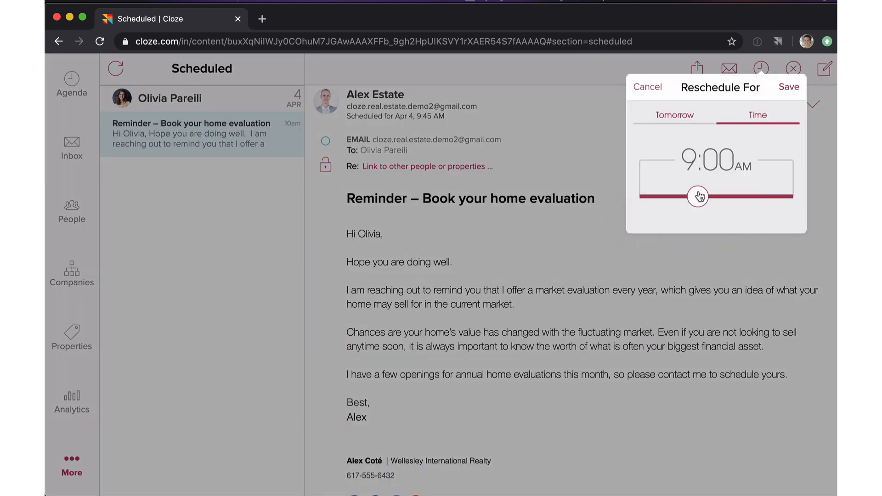
{"action": "left_click", "coordinate": [789, 88]}
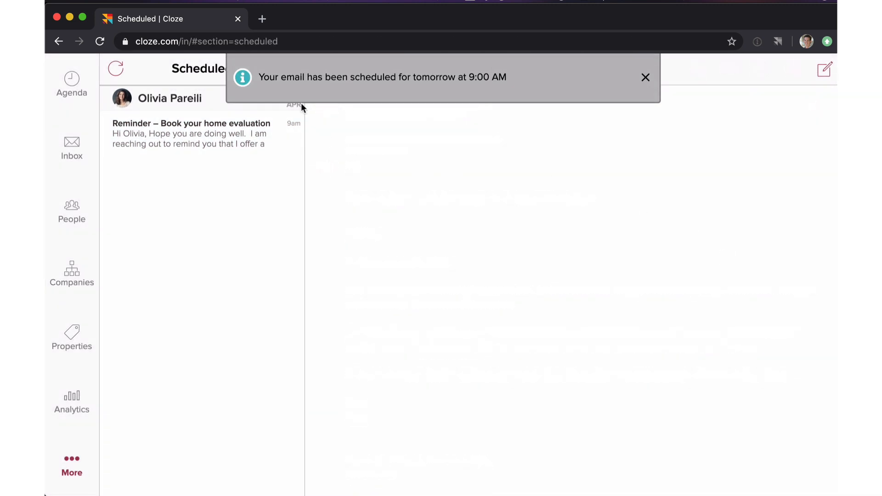
{"action": "left_click", "coordinate": [208, 132]}
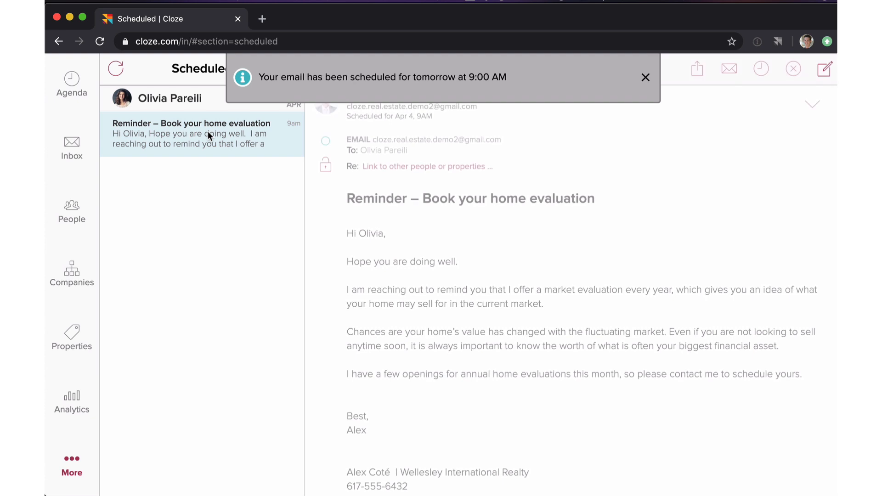
Step: Cancel the scheduled send and open the 'Reminder – Book your home evaluation' draft from Drafts
{"action": "left_click", "coordinate": [792, 79]}
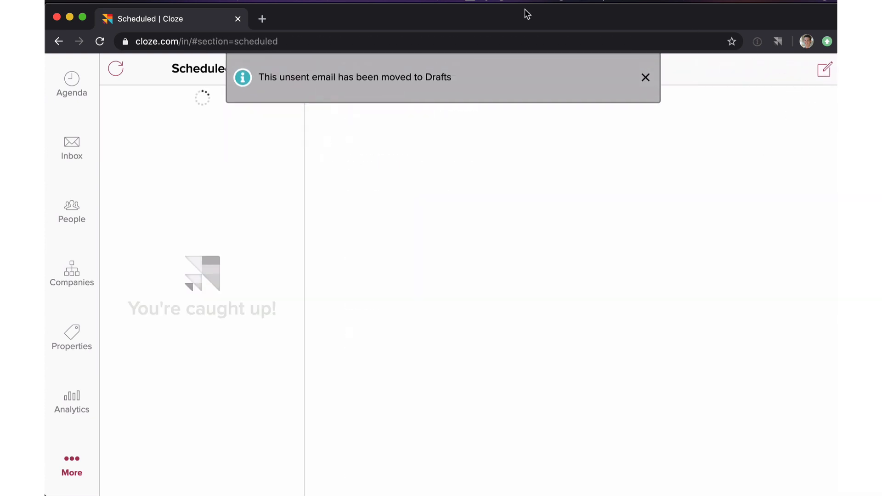
{"action": "left_click", "coordinate": [646, 78]}
{"action": "left_click", "coordinate": [68, 465]}
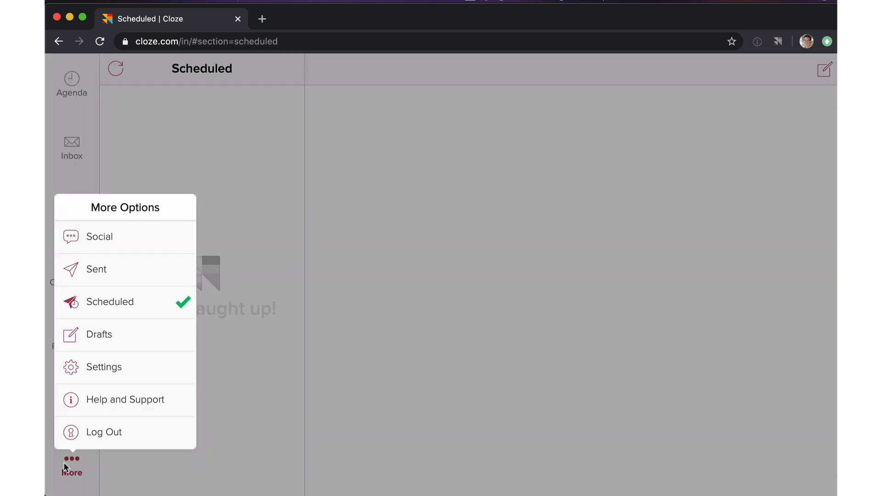
{"action": "left_click", "coordinate": [99, 344]}
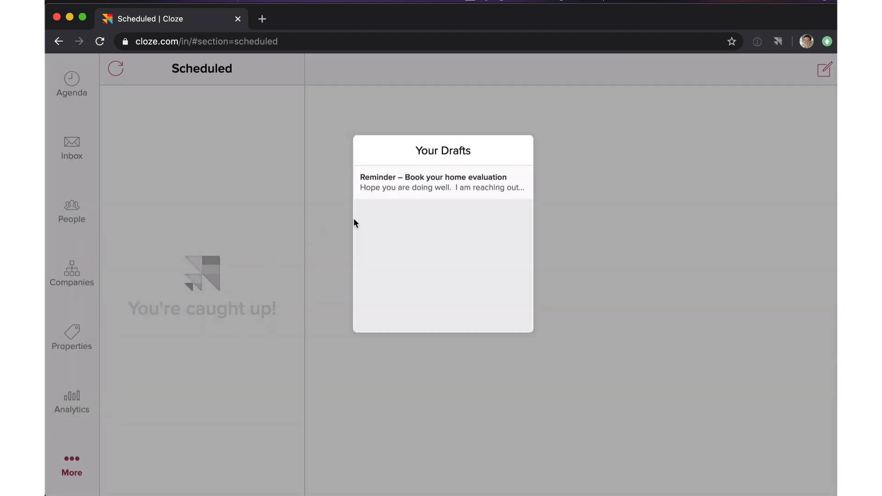
{"action": "left_click", "coordinate": [384, 189]}
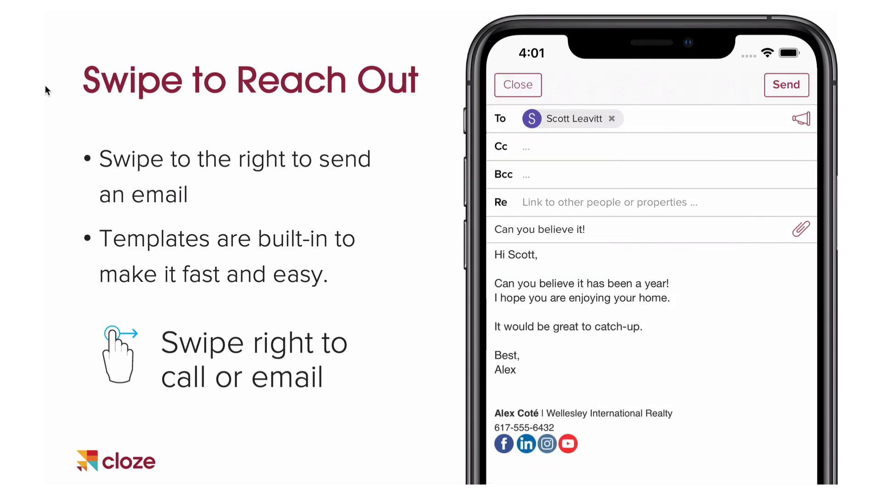
Step: Advance the slideshow to slide 18 showing the mobile Agenda screen
{"action": "key", "text": "Right"}
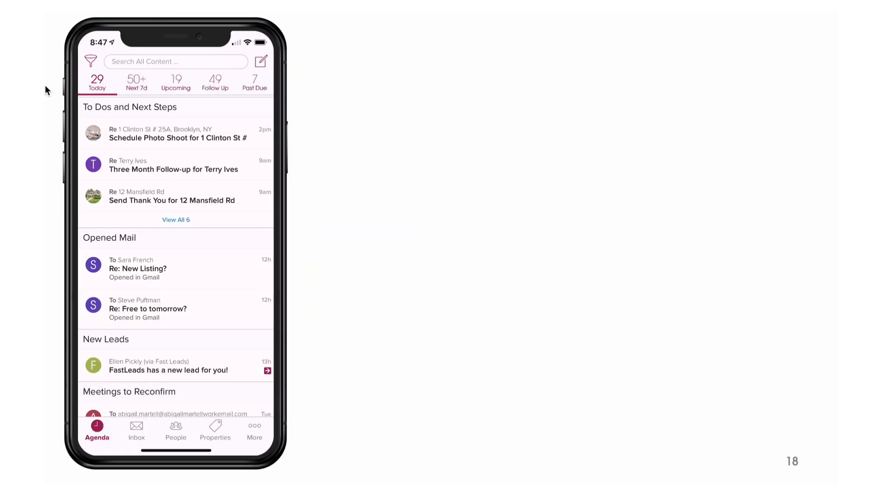
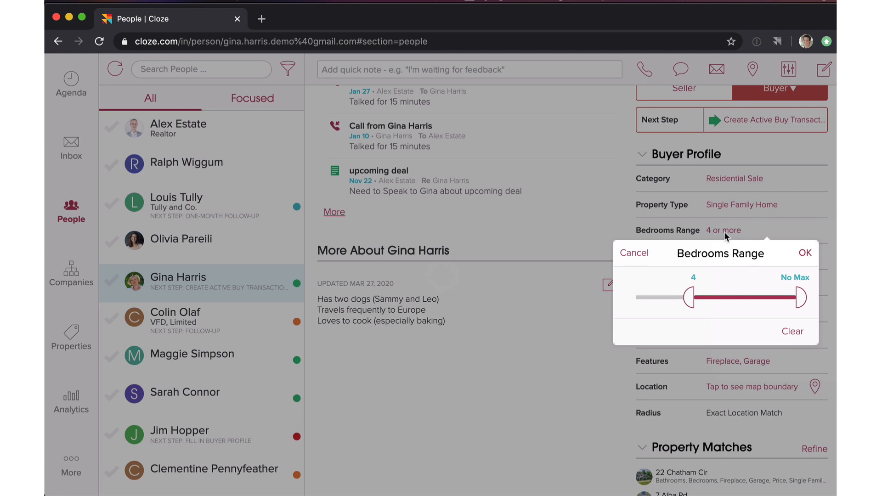
Step: Check the 4+ bedrooms, 3+ bathrooms and $2M-or-less price filters, leaving them unchanged
{"action": "left_click", "coordinate": [642, 210]}
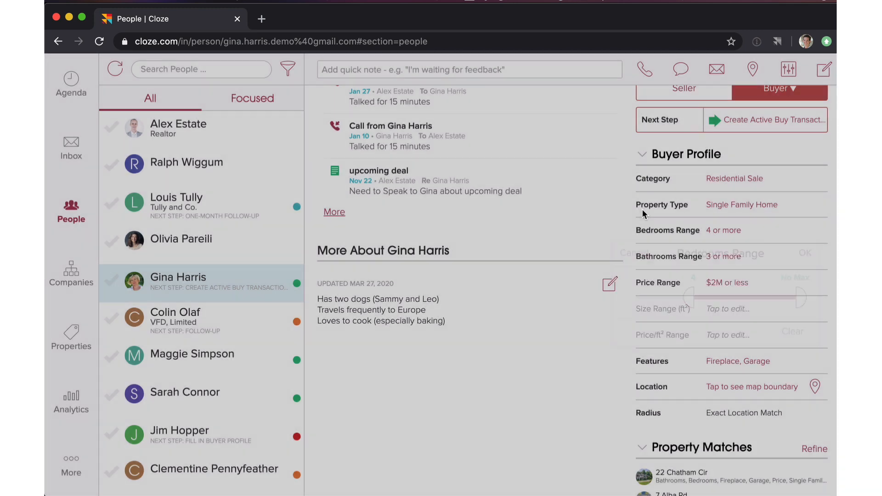
{"action": "right_click", "coordinate": [726, 265]}
{"action": "left_click", "coordinate": [713, 259]}
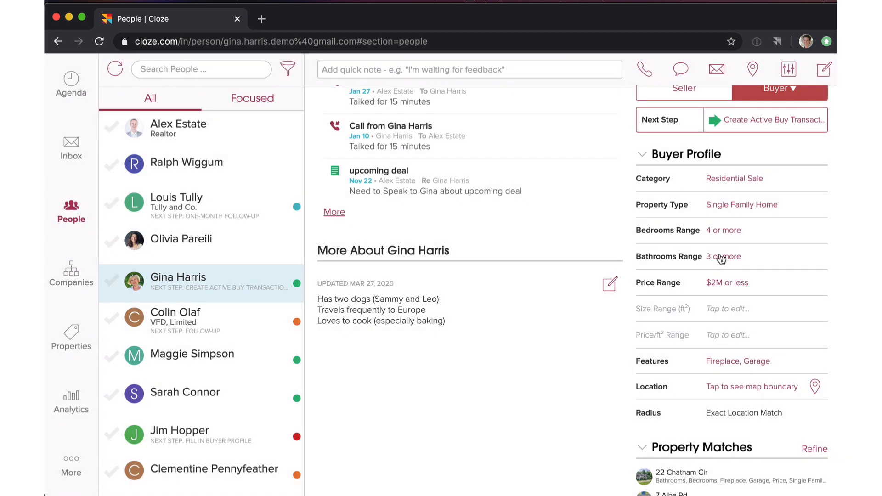
{"action": "left_click", "coordinate": [721, 260]}
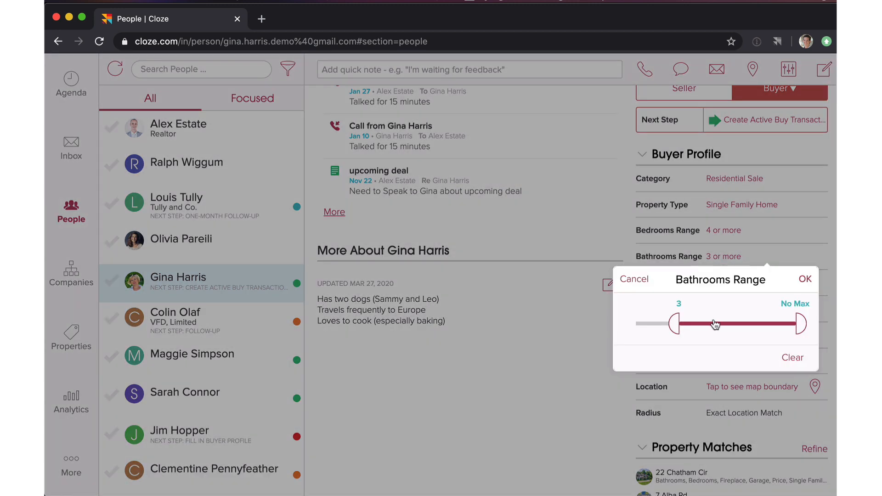
{"action": "left_click", "coordinate": [649, 257]}
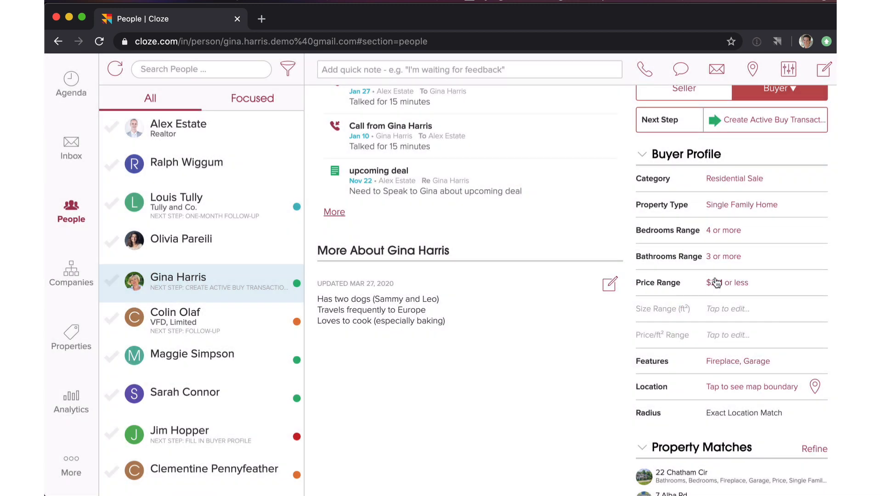
{"action": "left_click", "coordinate": [715, 283]}
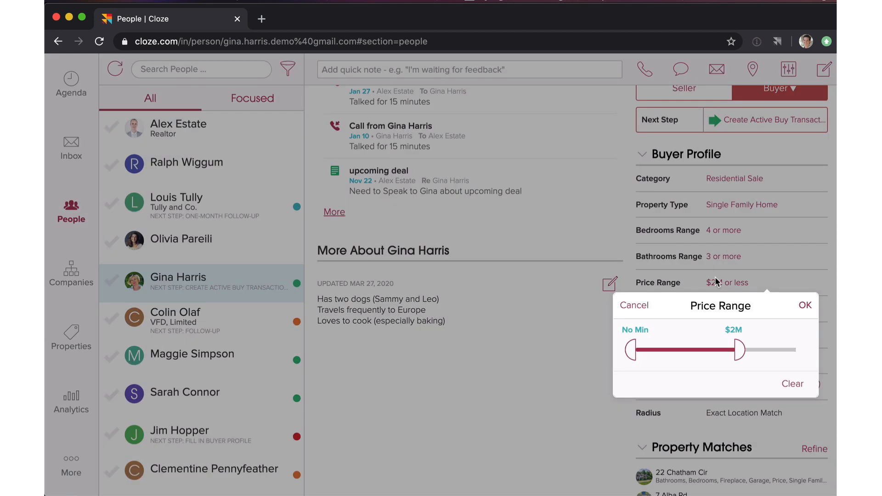
{"action": "left_click", "coordinate": [689, 271]}
{"action": "scroll", "coordinate": [687, 353], "scroll_direction": "down", "scroll_amount": 1}
{"action": "scroll", "coordinate": [687, 352], "scroll_direction": "down", "scroll_amount": 2}
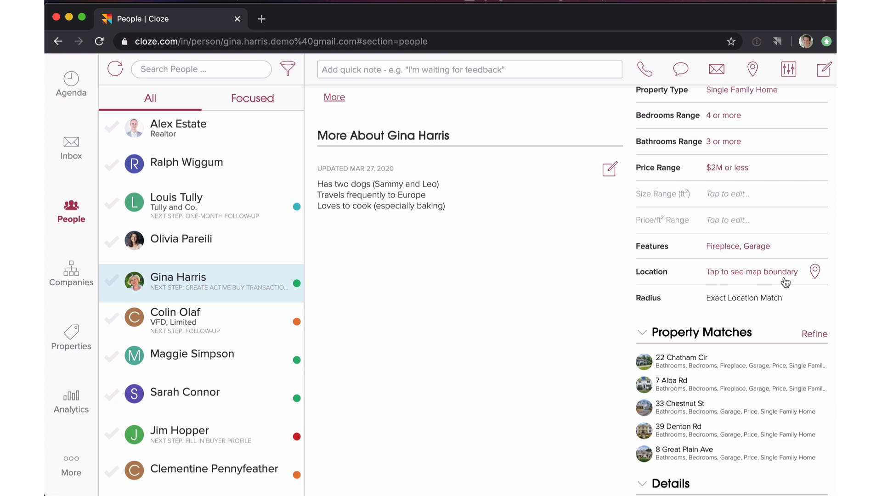
Step: Clear the drawn boundary and save Wellesley, Massachusetts as the buyer's location
{"action": "left_click", "coordinate": [815, 271]}
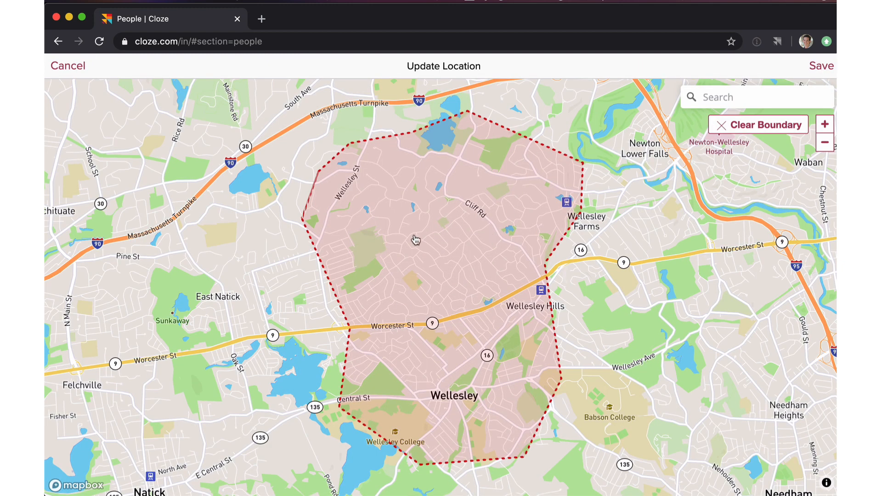
{"action": "left_click", "coordinate": [721, 127]}
{"action": "left_click", "coordinate": [718, 103]}
{"action": "type", "text": "Wellesley"}
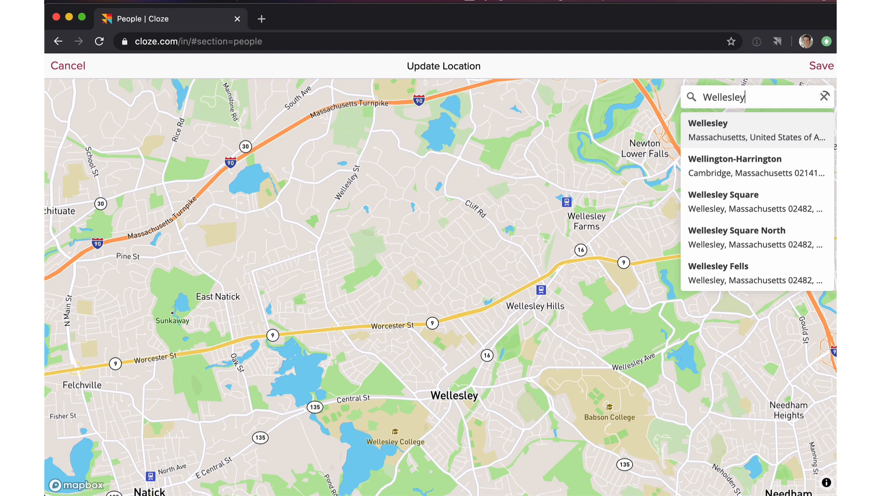
{"action": "left_click", "coordinate": [705, 132]}
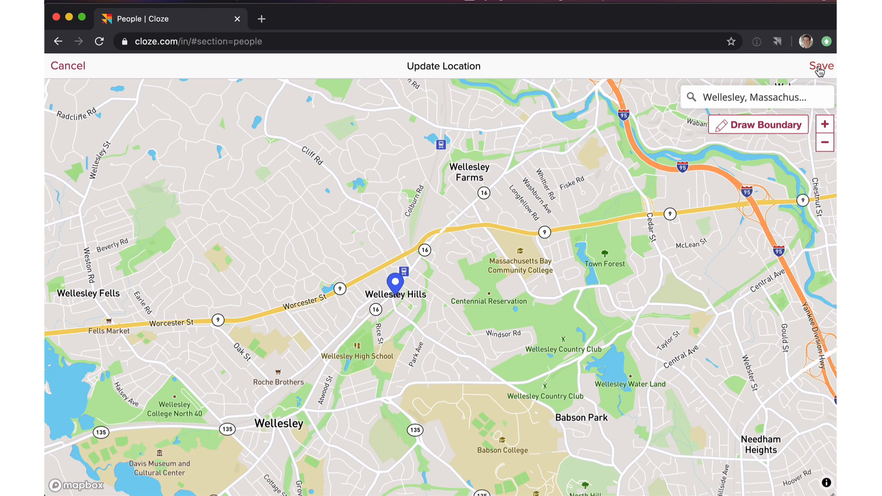
{"action": "left_click", "coordinate": [819, 67]}
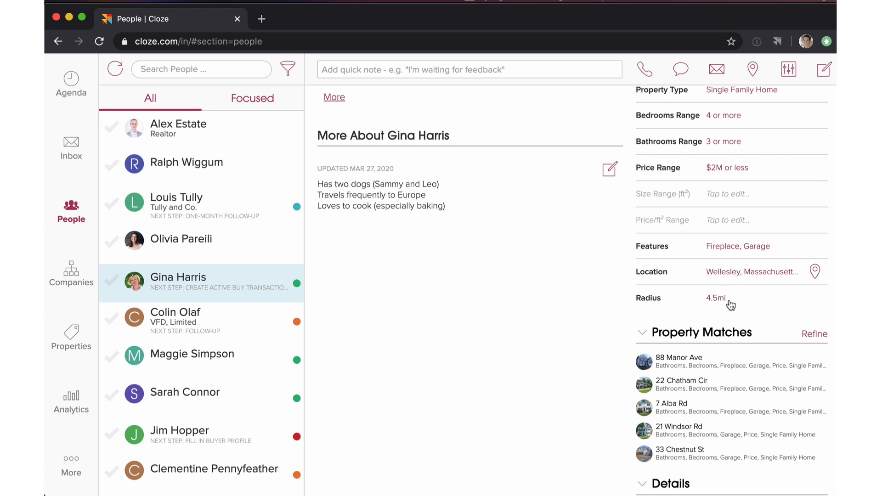
Step: Change the buyer's search radius to 14.5mi
{"action": "scroll", "coordinate": [705, 309], "scroll_direction": "up", "scroll_amount": 2}
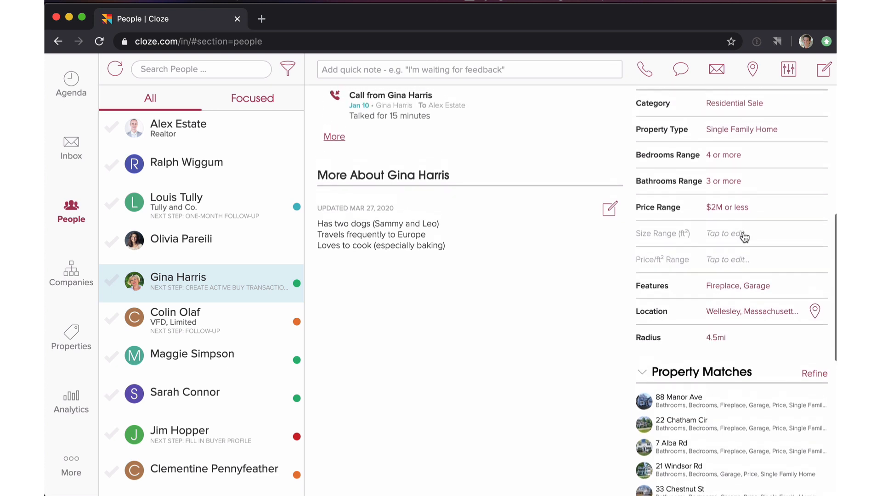
{"action": "scroll", "coordinate": [693, 307], "scroll_direction": "down", "scroll_amount": 3}
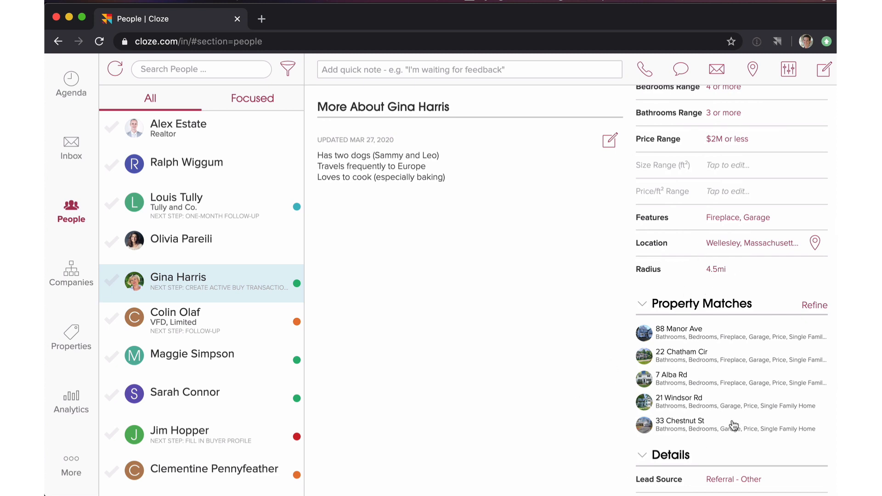
{"action": "left_click", "coordinate": [710, 270]}
{"action": "left_click", "coordinate": [707, 270]}
{"action": "type", "text": "1"}
{"action": "key", "text": "Return"}
Step: Replace the location with ZIP codes 02482,02481 as an exact location match
{"action": "left_click", "coordinate": [770, 244]}
{"action": "left_click_drag", "start_coordinate": [813, 241], "coordinate": [650, 244]}
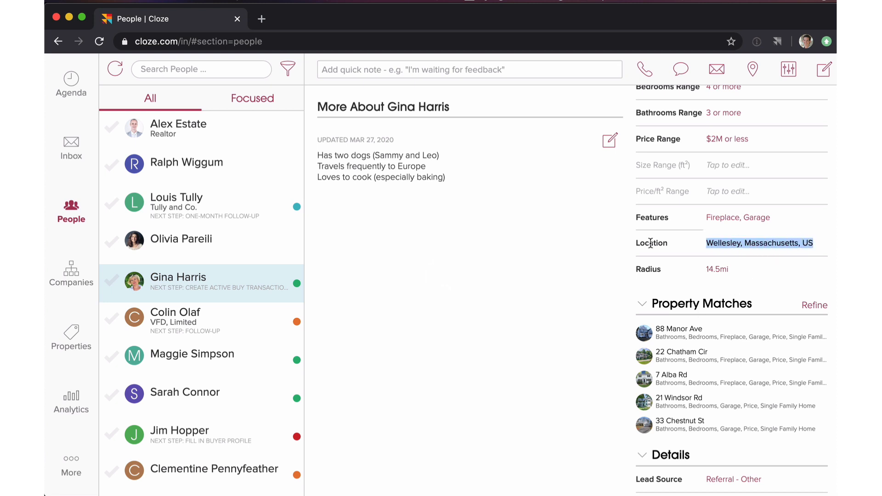
{"action": "type", "text": "02482"}
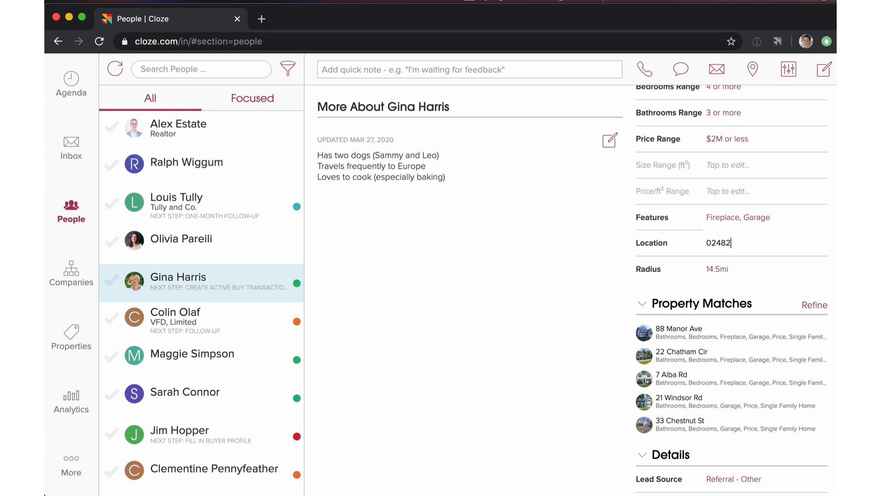
{"action": "key", "text": "Return"}
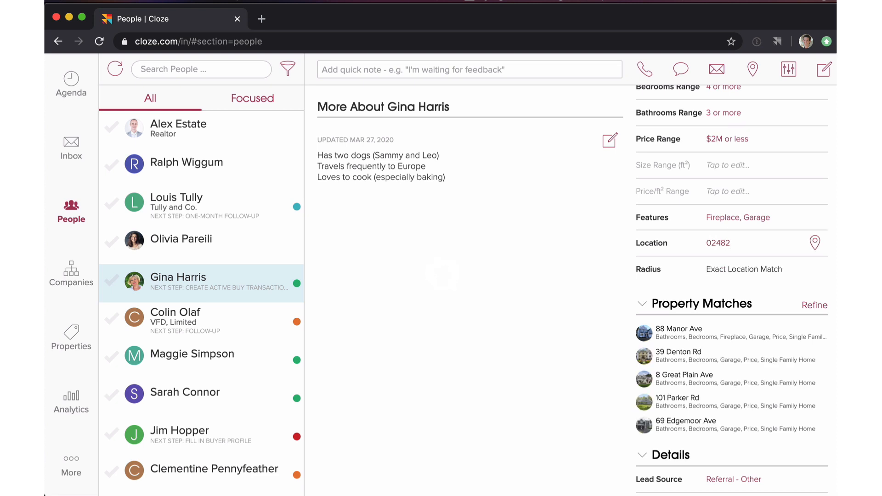
{"action": "left_click", "coordinate": [740, 244]}
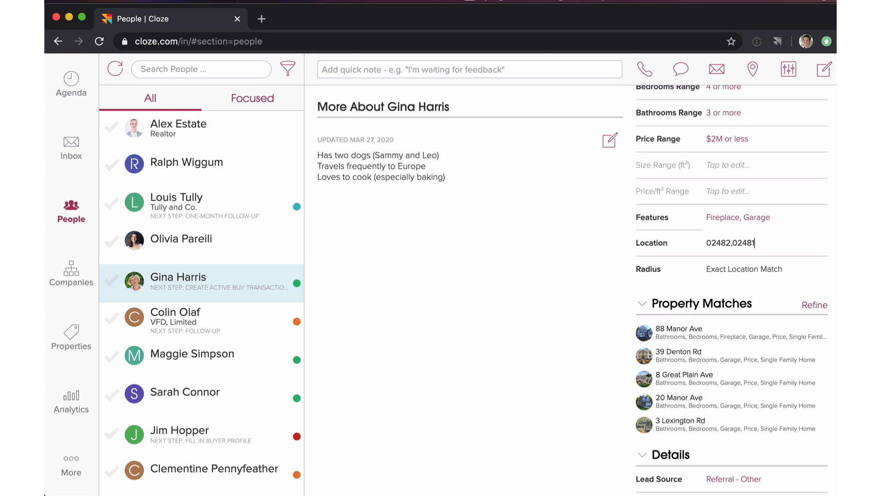
{"action": "key", "text": "Return"}
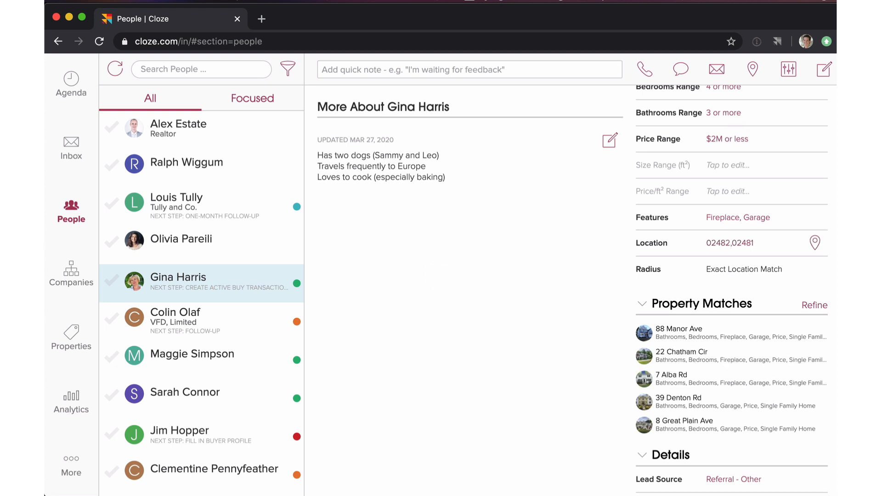
{"action": "left_click", "coordinate": [814, 243]}
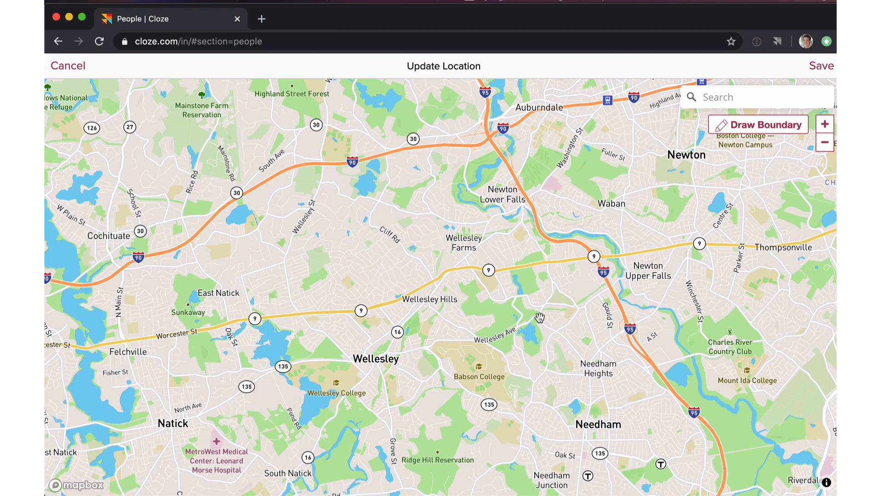
Step: Draw a search boundary around Wellesley up to Wellesley Farms and save it
{"action": "left_click_drag", "start_coordinate": [540, 318], "coordinate": [584, 262]}
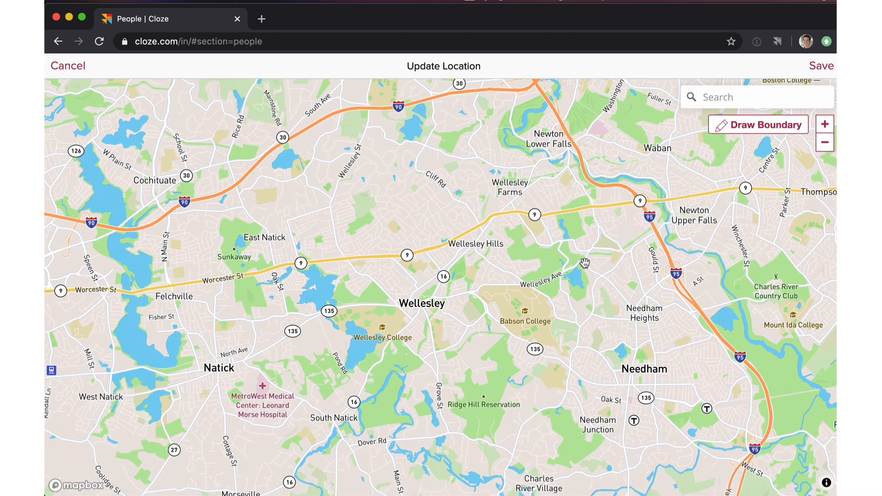
{"action": "left_click", "coordinate": [729, 130]}
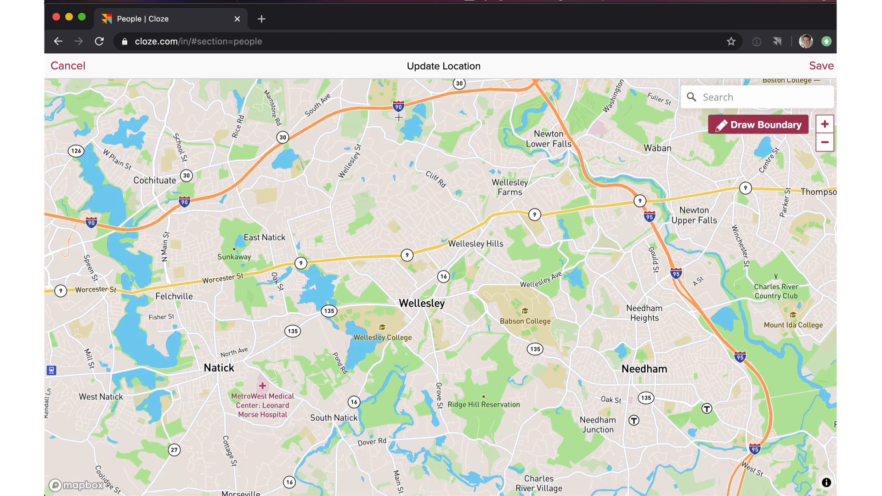
{"action": "mouse_move", "coordinate": [372, 121]}
{"action": "left_mouse_down"}
{"action": "mouse_move", "coordinate": [412, 281]}
{"action": "mouse_move", "coordinate": [458, 357]}
{"action": "mouse_move", "coordinate": [502, 348]}
{"action": "left_mouse_up"}
{"action": "mouse_move", "coordinate": [527, 293]}
{"action": "left_mouse_down"}
{"action": "mouse_move", "coordinate": [569, 198]}
{"action": "mouse_move", "coordinate": [553, 170]}
{"action": "mouse_move", "coordinate": [509, 159]}
{"action": "mouse_move", "coordinate": [484, 118]}
{"action": "mouse_move", "coordinate": [458, 111]}
{"action": "left_mouse_up"}
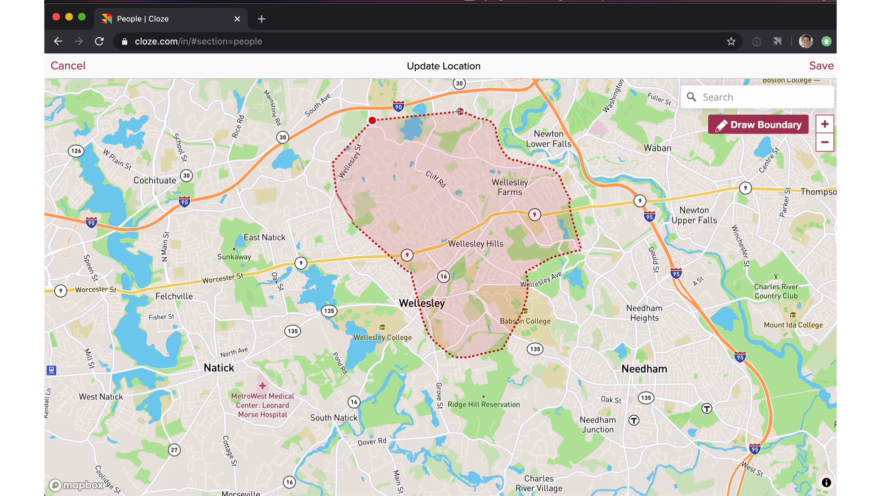
{"action": "left_click", "coordinate": [812, 68]}
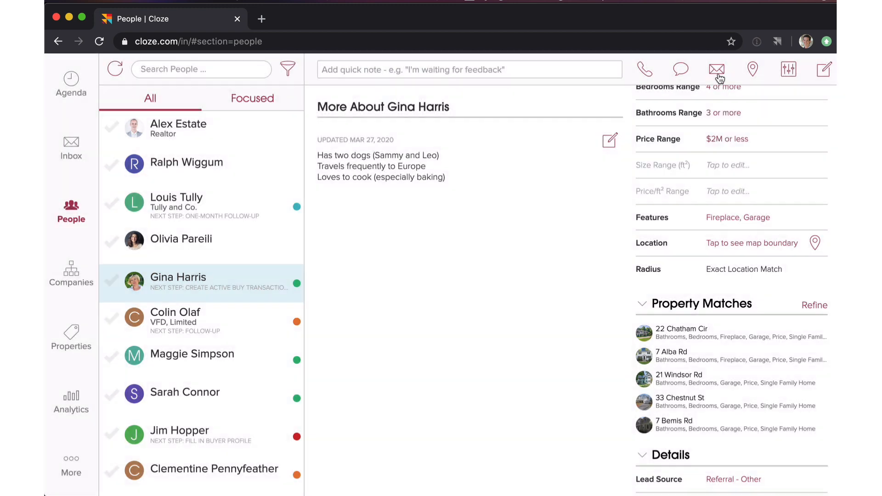
Step: Start a Mail re Property Matches email to the contact
{"action": "left_click", "coordinate": [719, 74]}
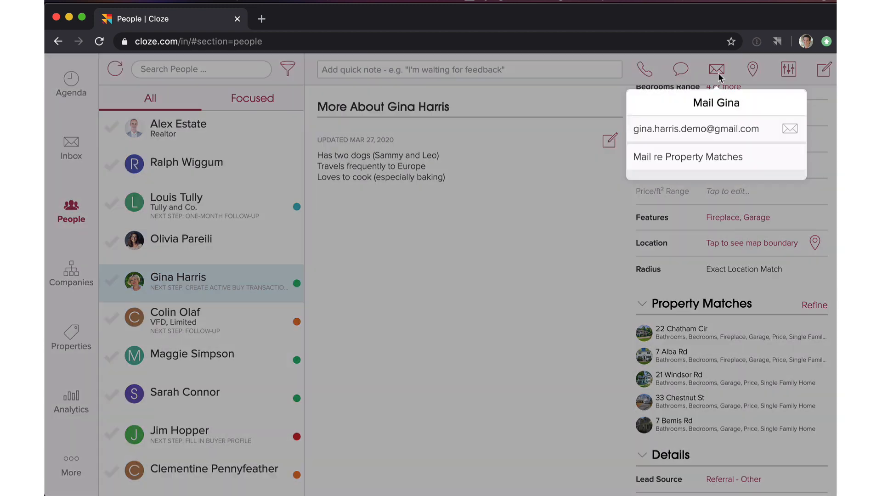
{"action": "left_click", "coordinate": [668, 155]}
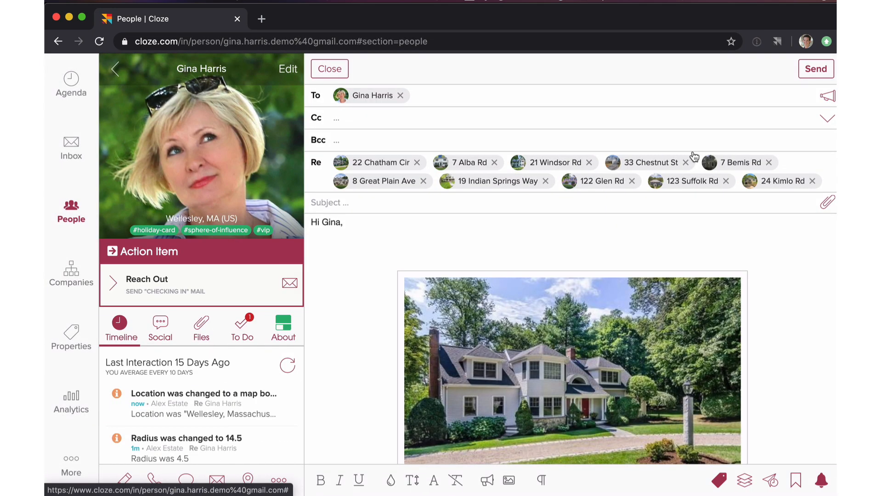
{"action": "scroll", "coordinate": [625, 294], "scroll_direction": "down", "scroll_amount": 5}
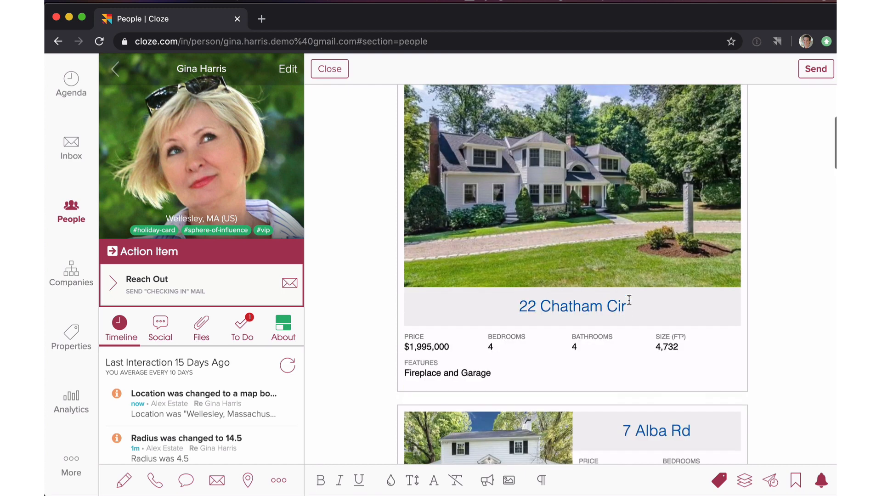
{"action": "scroll", "coordinate": [628, 301], "scroll_direction": "up", "scroll_amount": 5}
Step: Trim the email to four listings, moving the preferred listing to the front
{"action": "left_click", "coordinate": [494, 162]}
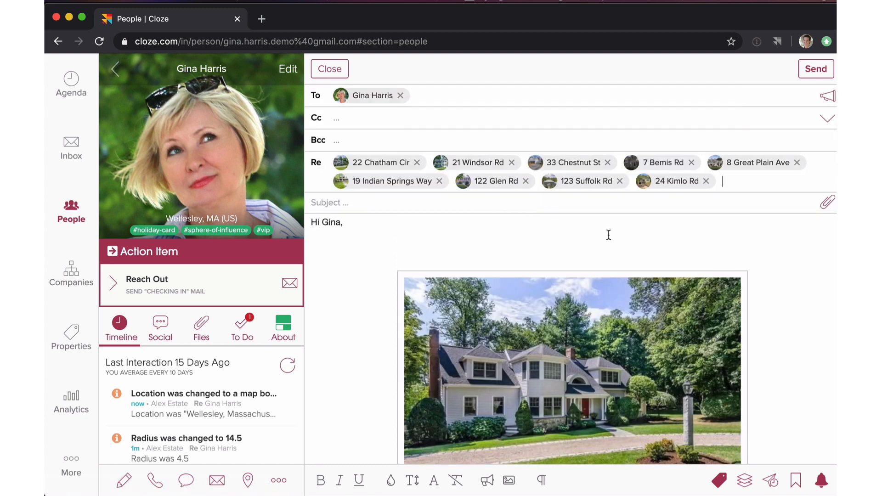
{"action": "left_click_drag", "start_coordinate": [730, 166], "coordinate": [344, 161]}
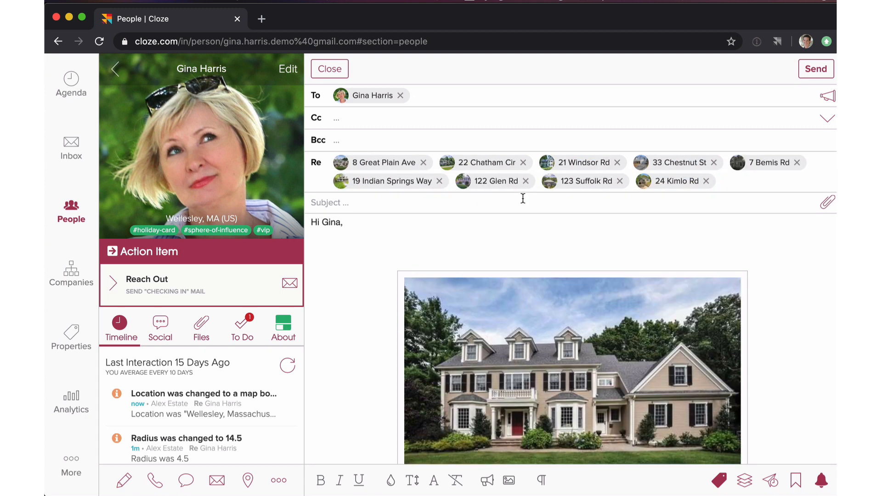
{"action": "left_click", "coordinate": [620, 181]}
{"action": "left_click", "coordinate": [611, 180]}
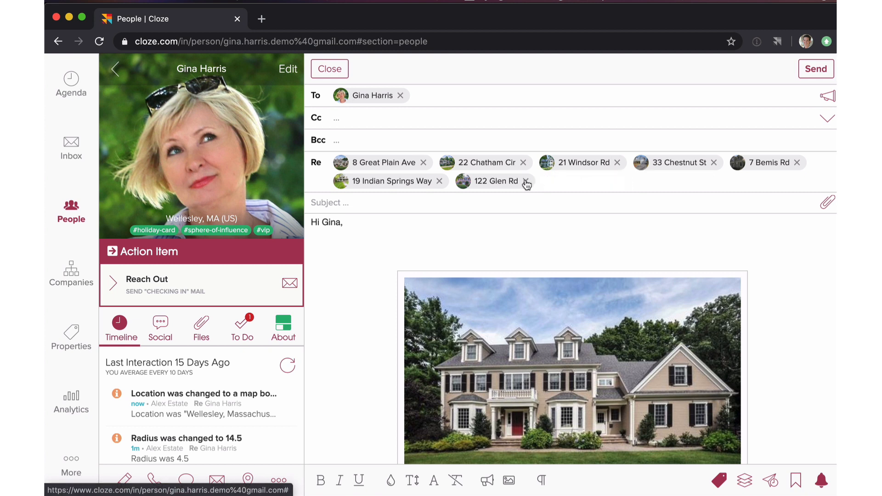
{"action": "left_click", "coordinate": [440, 181]}
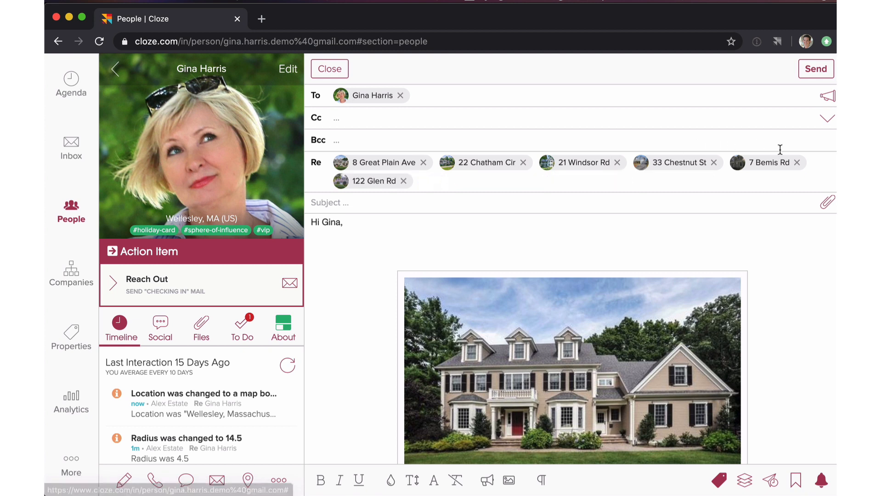
{"action": "left_click", "coordinate": [798, 164]}
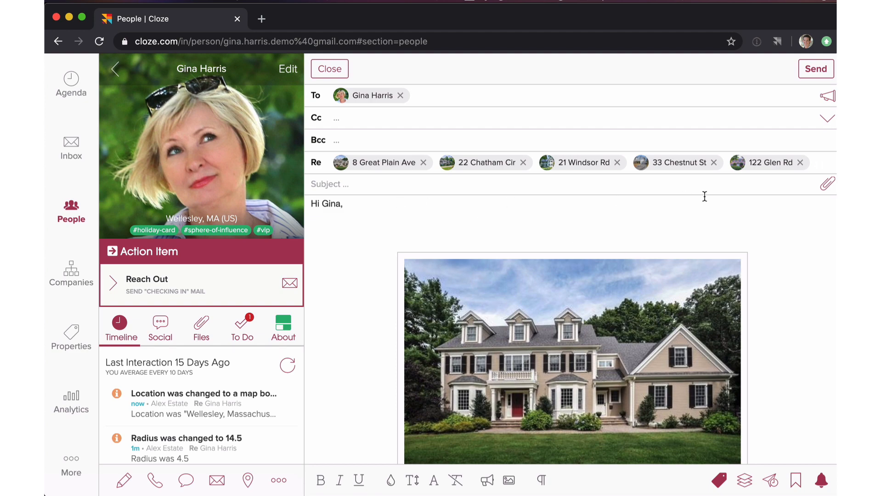
{"action": "scroll", "coordinate": [646, 321], "scroll_direction": "down", "scroll_amount": 1}
{"action": "scroll", "coordinate": [646, 321], "scroll_direction": "down", "scroll_amount": 10}
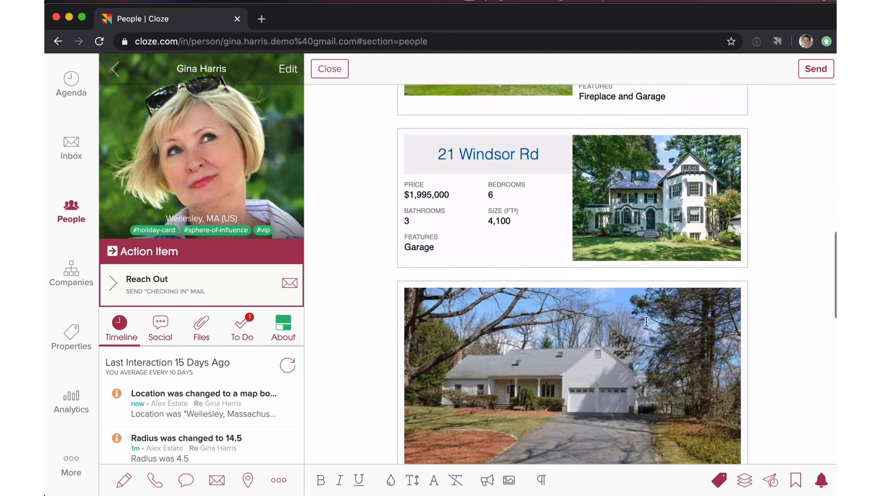
{"action": "scroll", "coordinate": [646, 321], "scroll_direction": "up", "scroll_amount": 5}
{"action": "scroll", "coordinate": [646, 321], "scroll_direction": "up", "scroll_amount": 6}
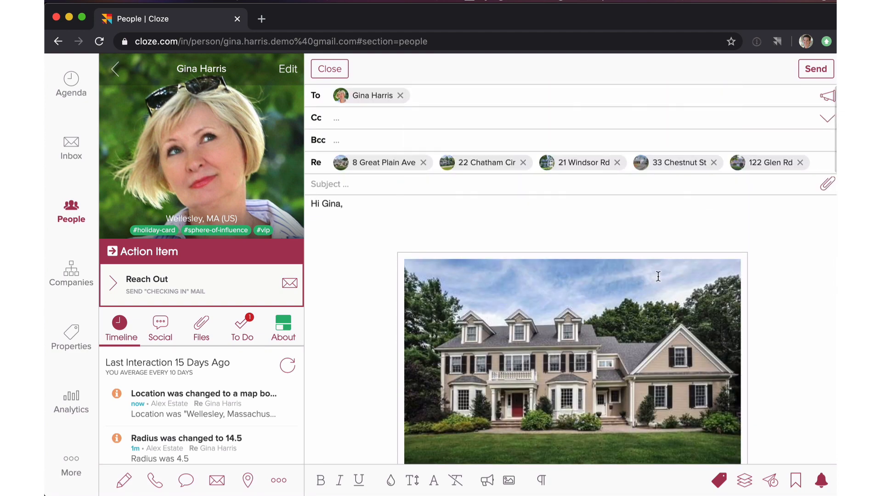
{"action": "left_click", "coordinate": [714, 163]}
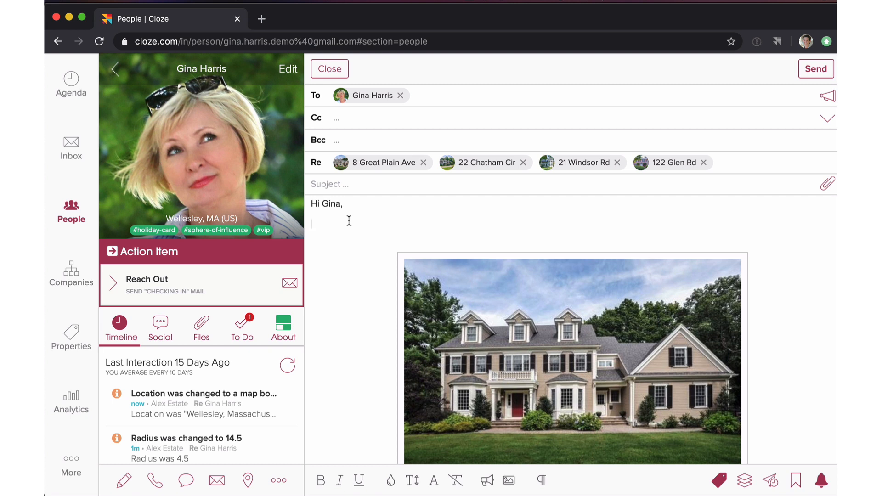
Step: Set a This Weekend reminder in case of no reply and save it
{"action": "left_click", "coordinate": [772, 480]}
{"action": "left_click", "coordinate": [790, 485]}
{"action": "left_click", "coordinate": [795, 482]}
{"action": "left_click", "coordinate": [683, 416]}
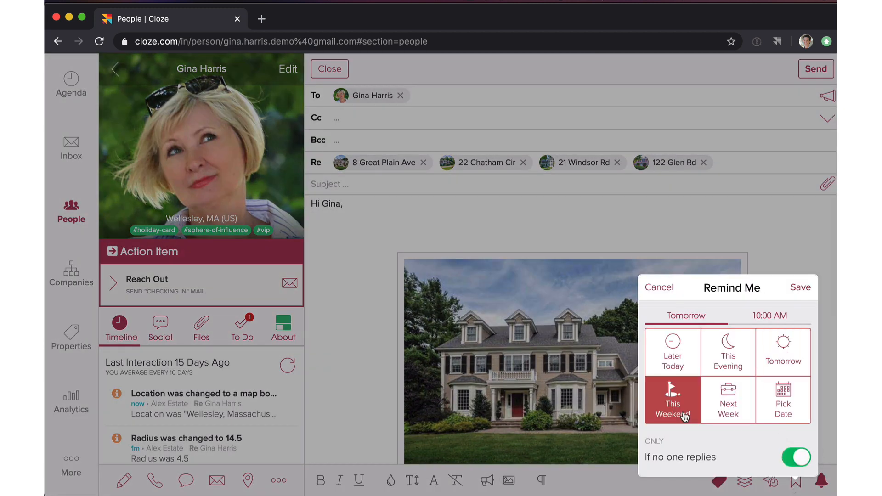
{"action": "left_click", "coordinate": [810, 288]}
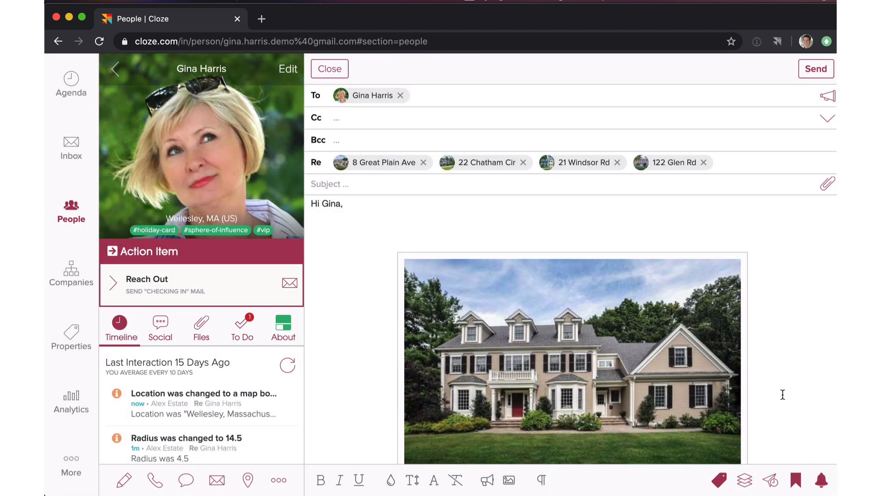
{"action": "scroll", "coordinate": [782, 395], "scroll_direction": "down", "scroll_amount": 5}
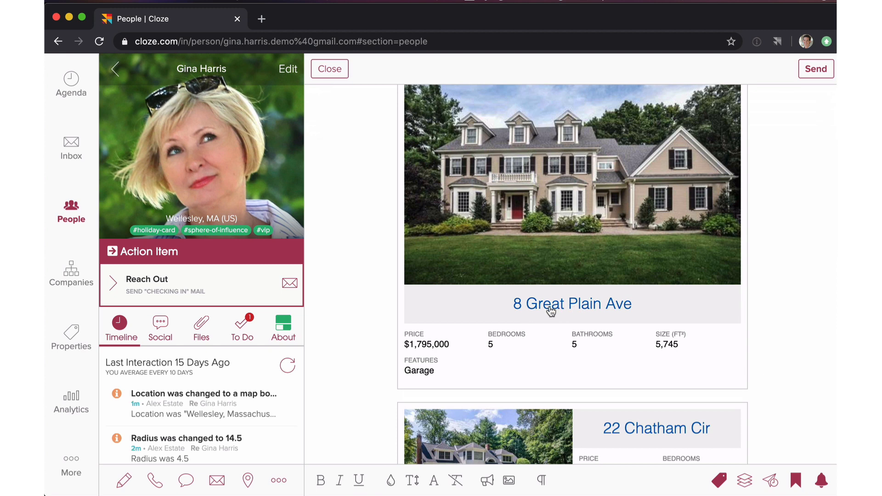
{"action": "scroll", "coordinate": [576, 306], "scroll_direction": "down", "scroll_amount": 2}
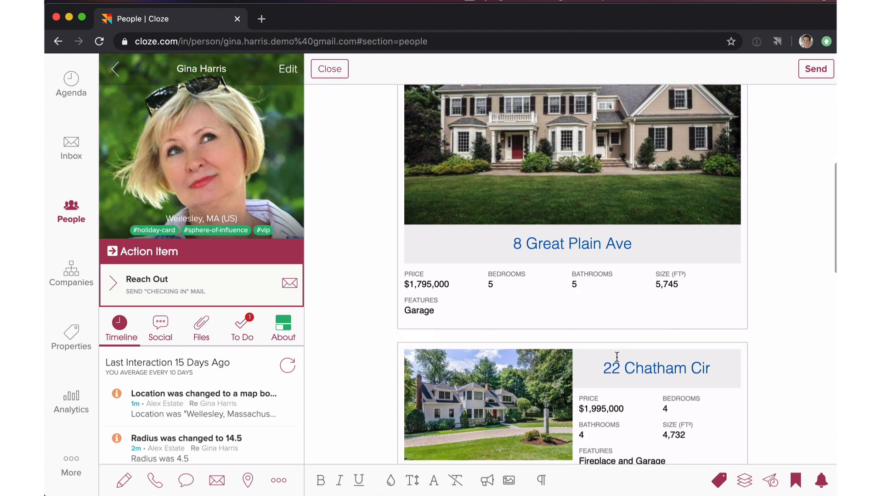
{"action": "scroll", "coordinate": [617, 357], "scroll_direction": "down", "scroll_amount": 3}
{"action": "scroll", "coordinate": [503, 395], "scroll_direction": "down", "scroll_amount": 3}
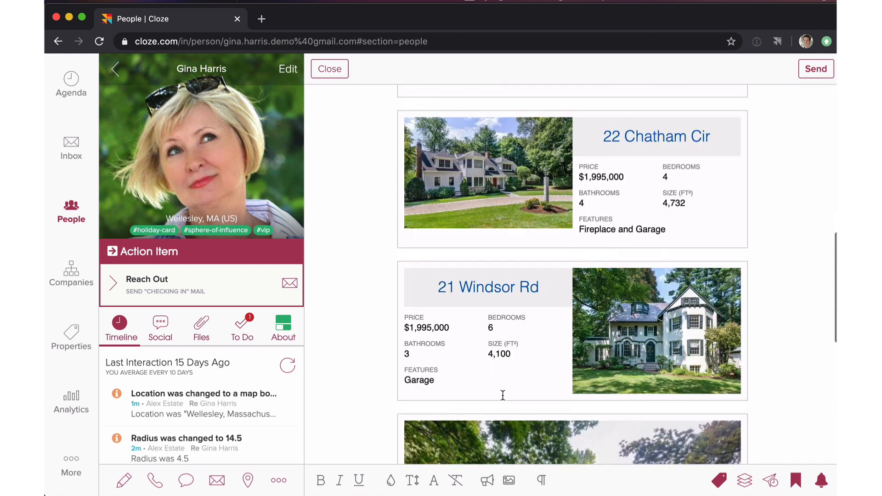
{"action": "scroll", "coordinate": [500, 311], "scroll_direction": "up", "scroll_amount": 10}
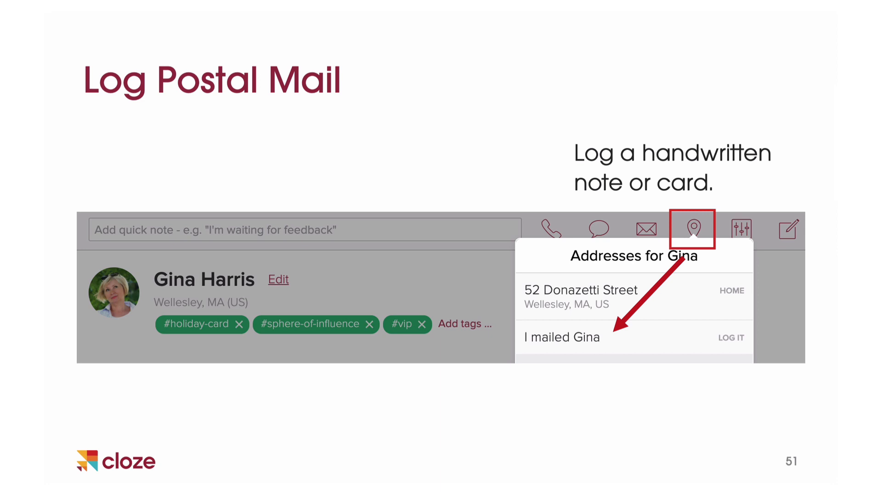
Step: Advance from slide 51 to slide 55 on adding a topic and toggling bulk
{"action": "key", "text": "Right"}
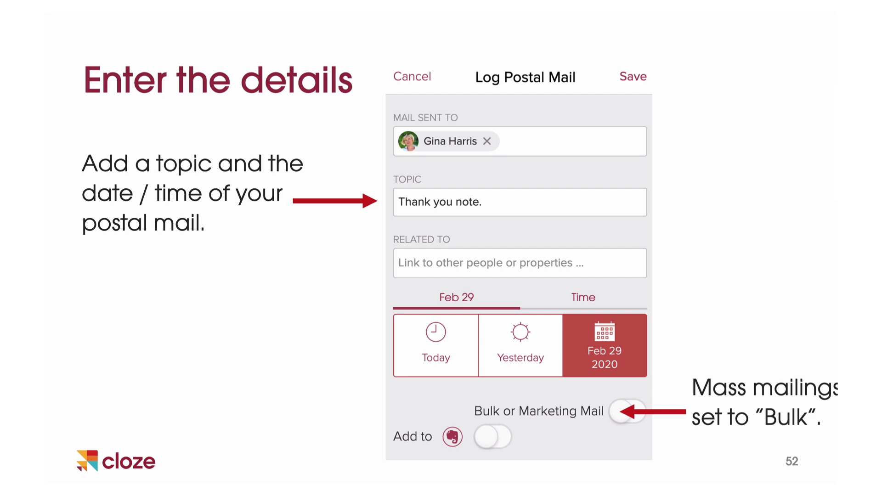
{"action": "key", "text": "Right"}
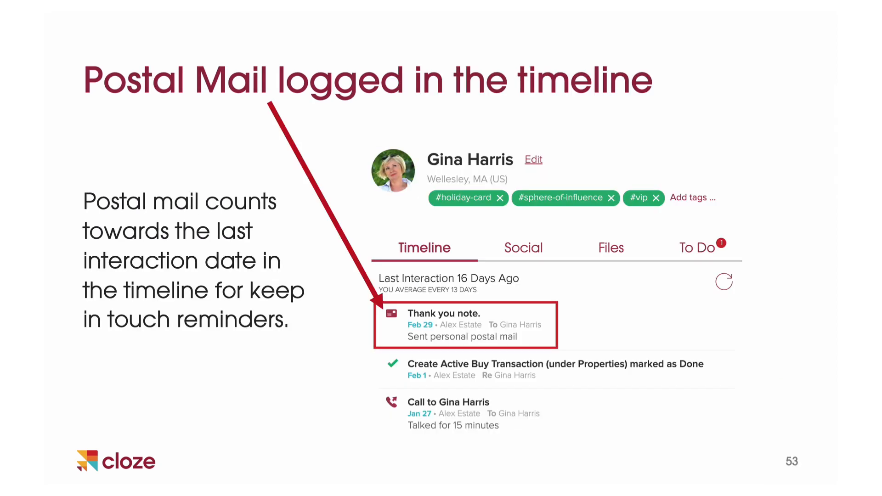
{"action": "key", "text": "Right"}
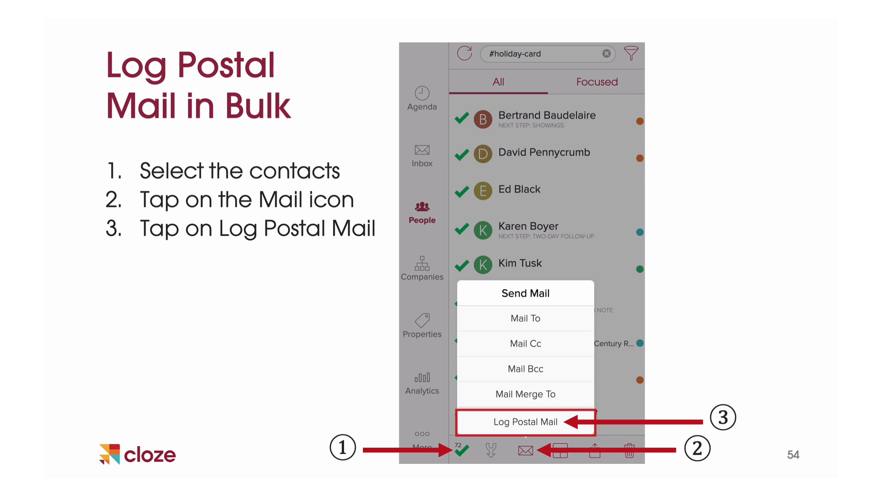
{"action": "key", "text": "Right"}
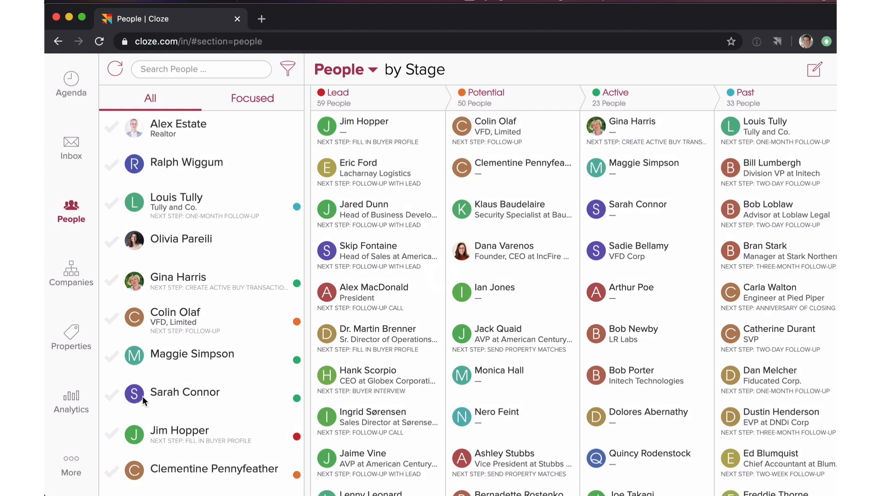
Step: Filter People by the #holiday-card tag and select all 76 tagged contacts
{"action": "left_click", "coordinate": [212, 67]}
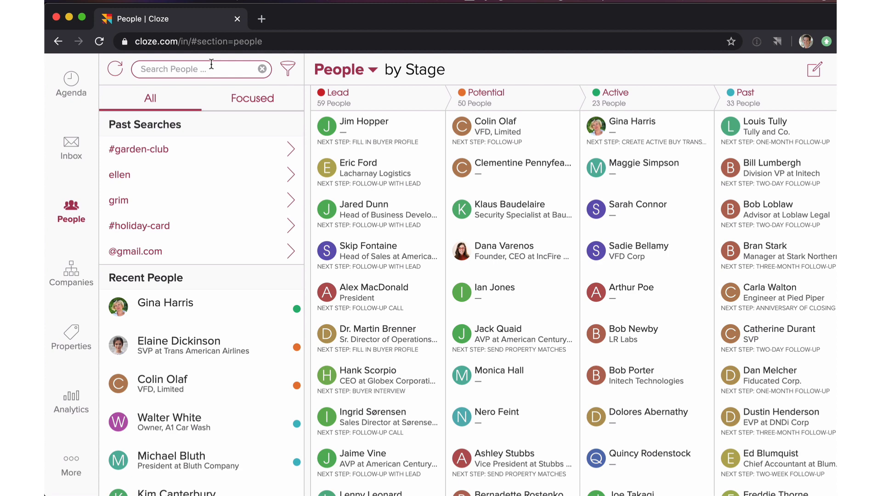
{"action": "type", "text": "#hol"}
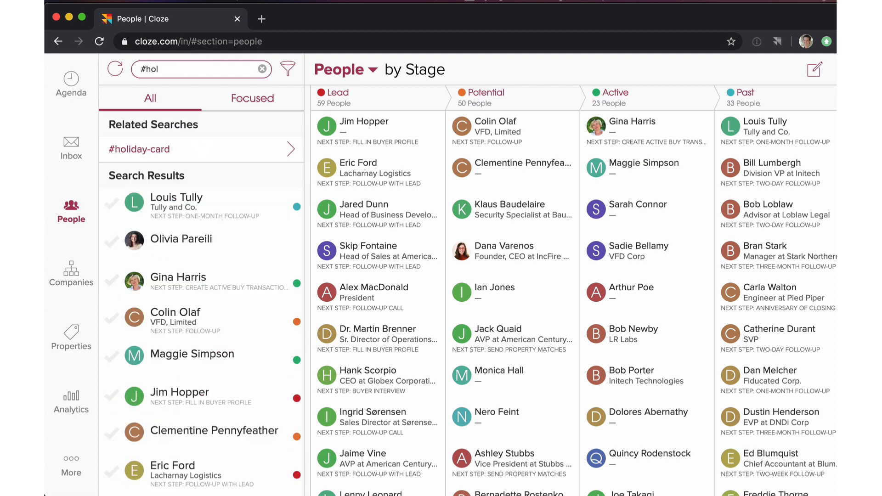
{"action": "left_click", "coordinate": [140, 151]}
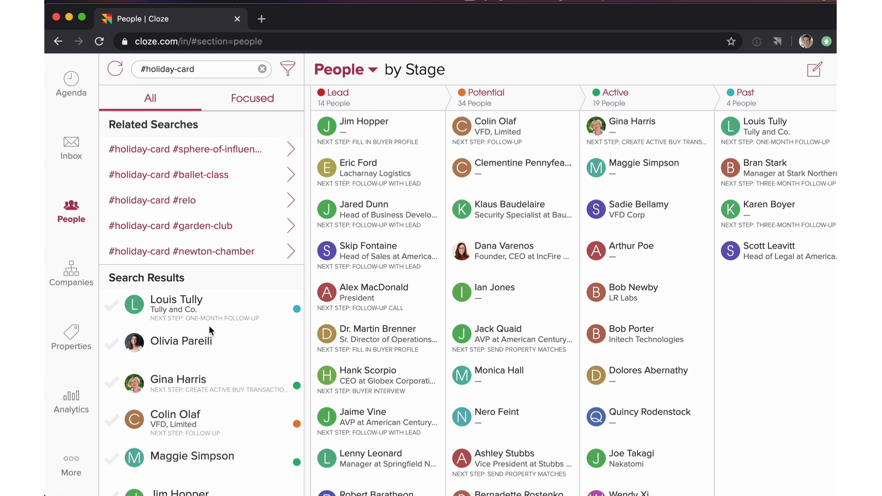
{"action": "scroll", "coordinate": [208, 327], "scroll_direction": "down", "scroll_amount": 20}
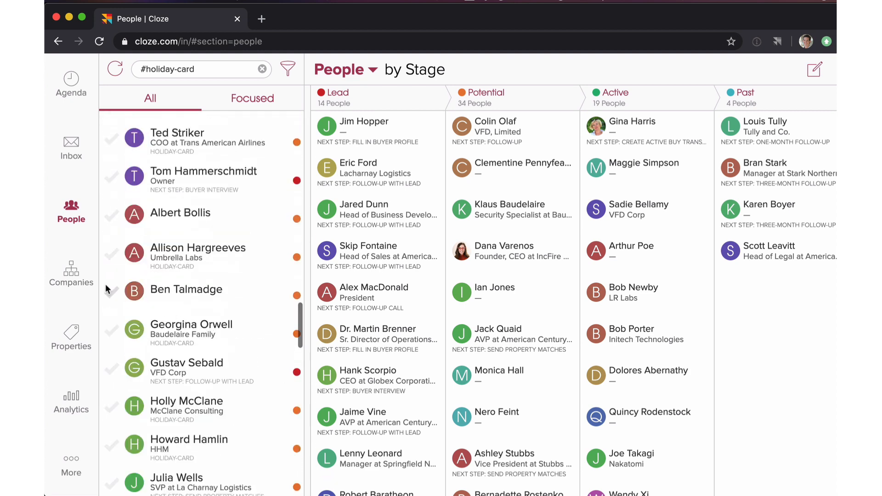
{"action": "left_click", "coordinate": [112, 253]}
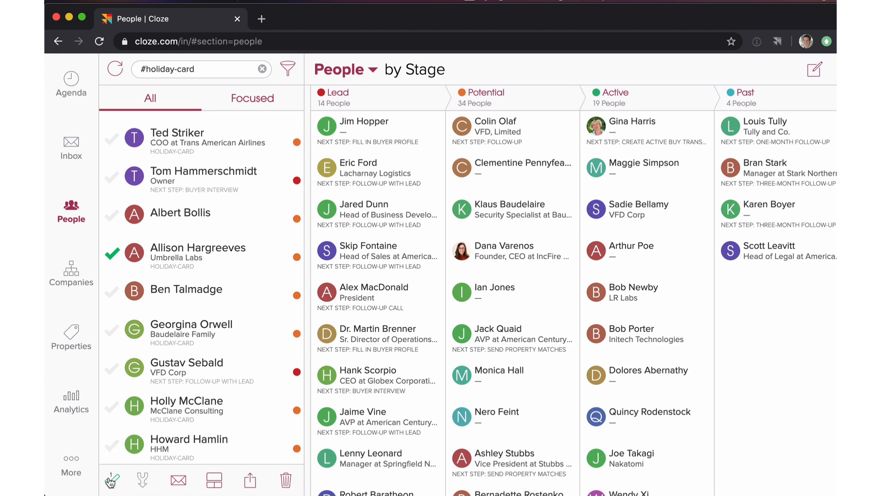
{"action": "scroll", "coordinate": [205, 399], "scroll_direction": "down", "scroll_amount": 5}
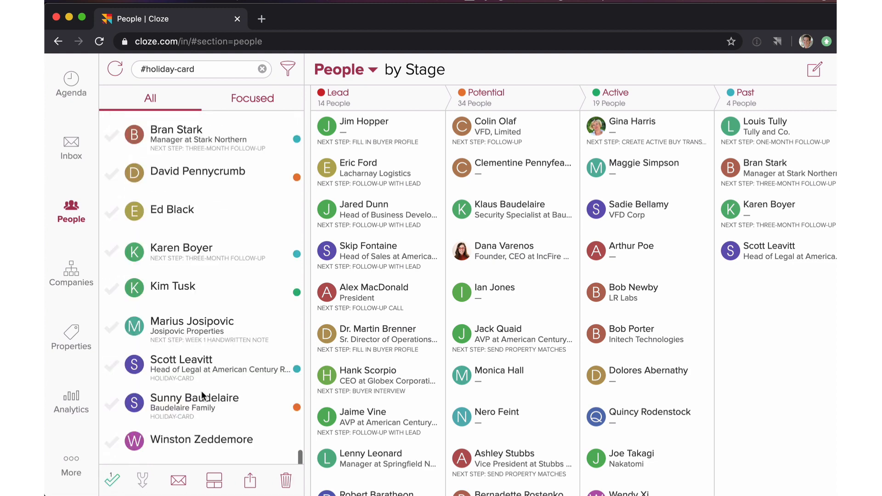
{"action": "left_click", "coordinate": [112, 480]}
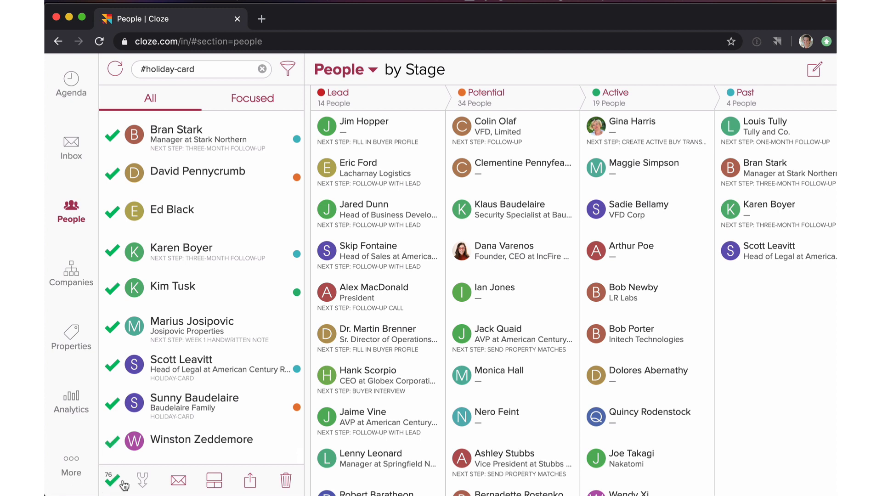
Step: Log postal mail for the selection with topic 'Holiday Card 2020', dated January 1, 2020
{"action": "left_click", "coordinate": [179, 481]}
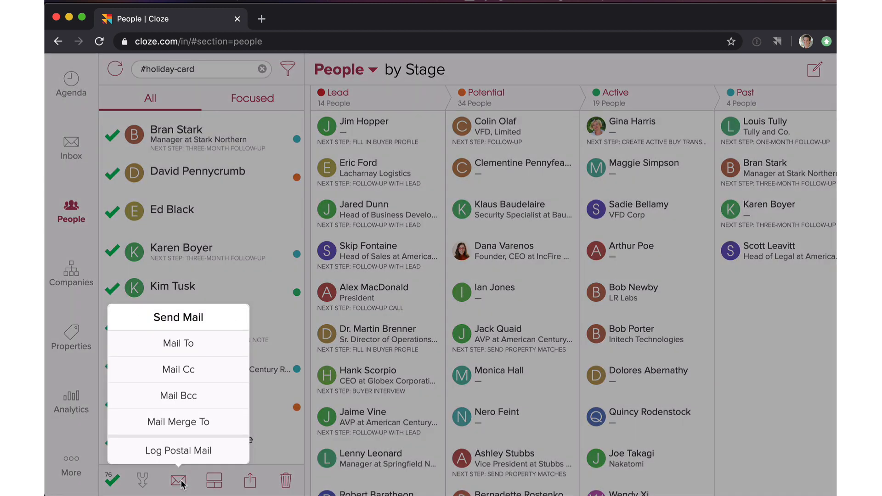
{"action": "left_click", "coordinate": [167, 455]}
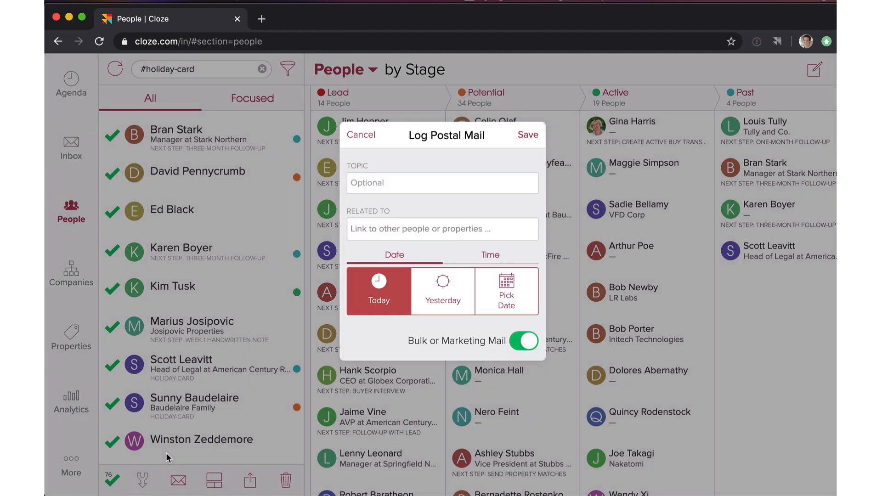
{"action": "left_click", "coordinate": [399, 188]}
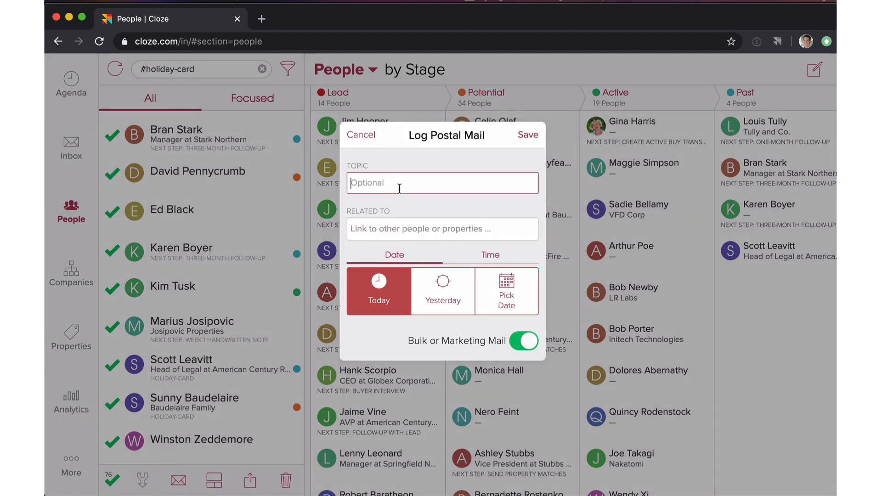
{"action": "type", "text": "HO"}
{"action": "key", "text": "BackSpace"}
{"action": "type", "text": "oliday Card 2020"}
{"action": "left_click", "coordinate": [494, 289]}
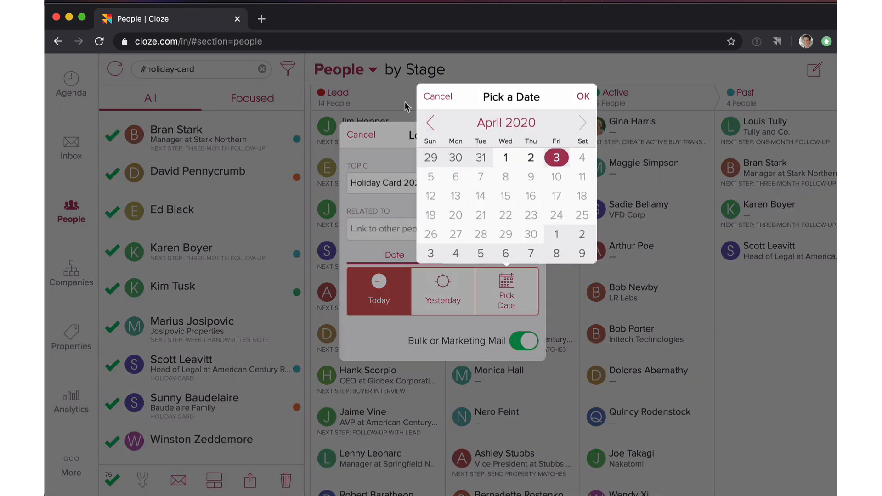
{"action": "left_click", "coordinate": [430, 123]}
{"action": "left_click", "coordinate": [430, 123]}
{"action": "left_click", "coordinate": [430, 122]}
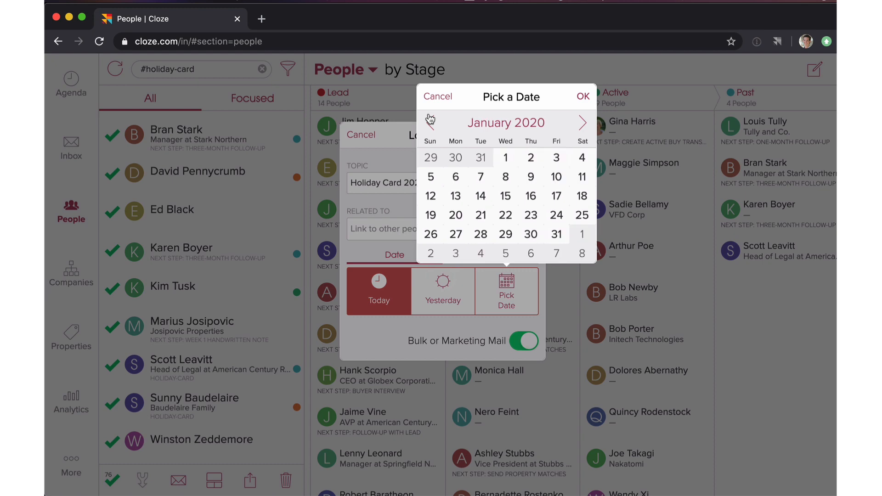
{"action": "left_click", "coordinate": [510, 161]}
{"action": "left_click", "coordinate": [435, 349]}
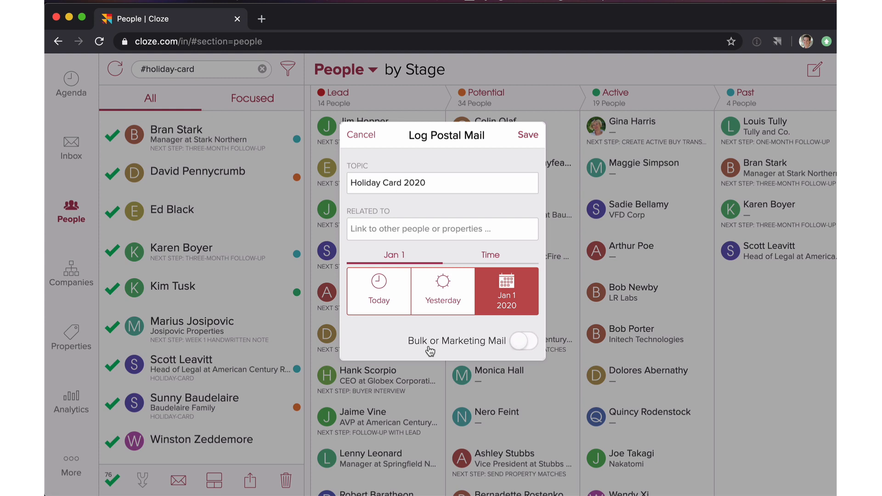
Step: Retitle the topic 'New Listing', link the 103 Wellesley listing, and mark it bulk mail
{"action": "left_click_drag", "start_coordinate": [427, 183], "coordinate": [292, 182]}
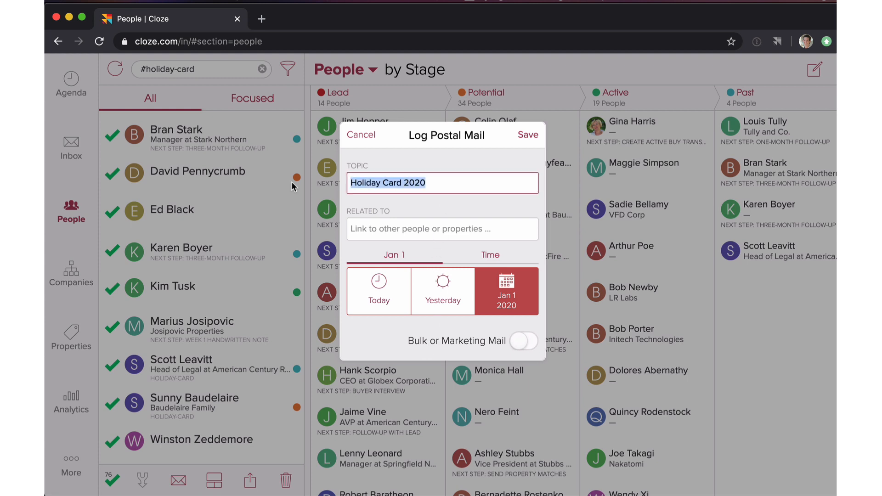
{"action": "type", "text": "New Listing"}
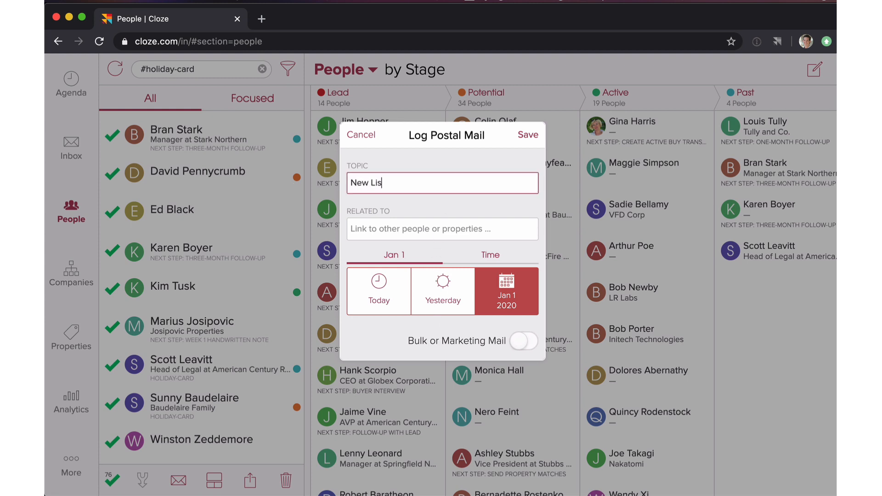
{"action": "left_click", "coordinate": [363, 229]}
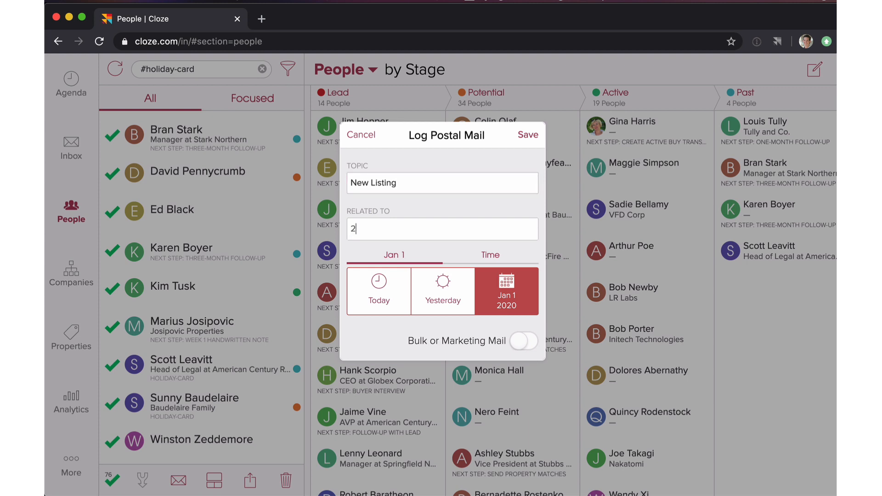
{"action": "type", "text": "103"}
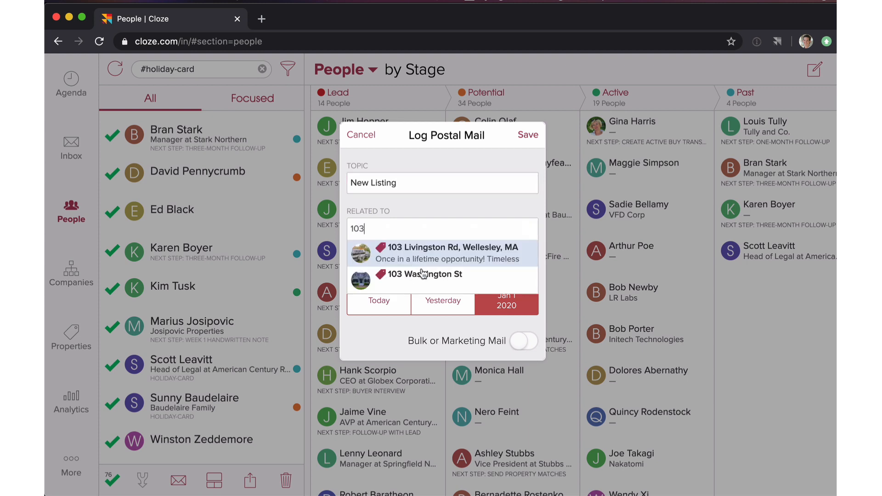
{"action": "left_click", "coordinate": [428, 253]}
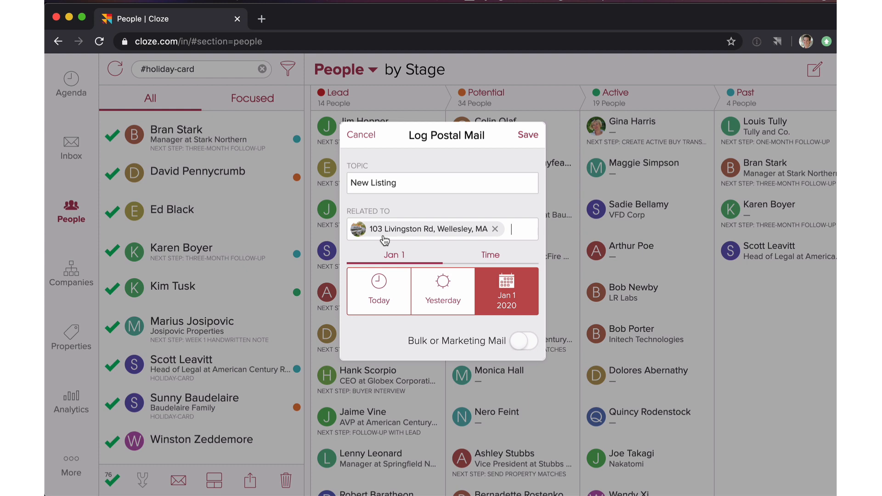
{"action": "left_click", "coordinate": [529, 340]}
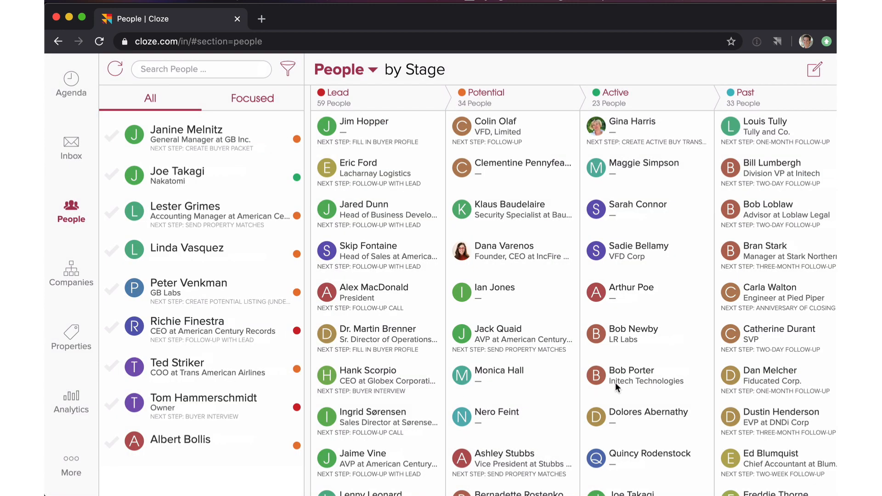
Step: Log a personal postal mail titled 'Thanks!' to the contact and save it
{"action": "left_click", "coordinate": [616, 380]}
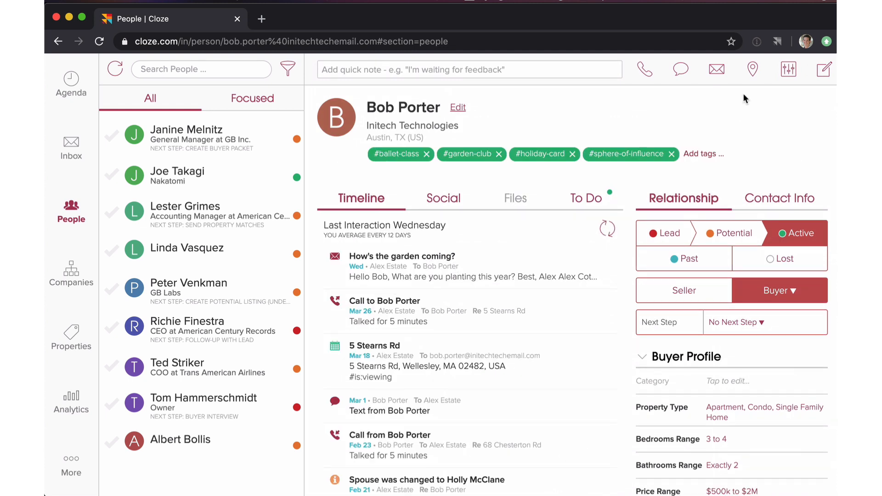
{"action": "left_click", "coordinate": [750, 70]}
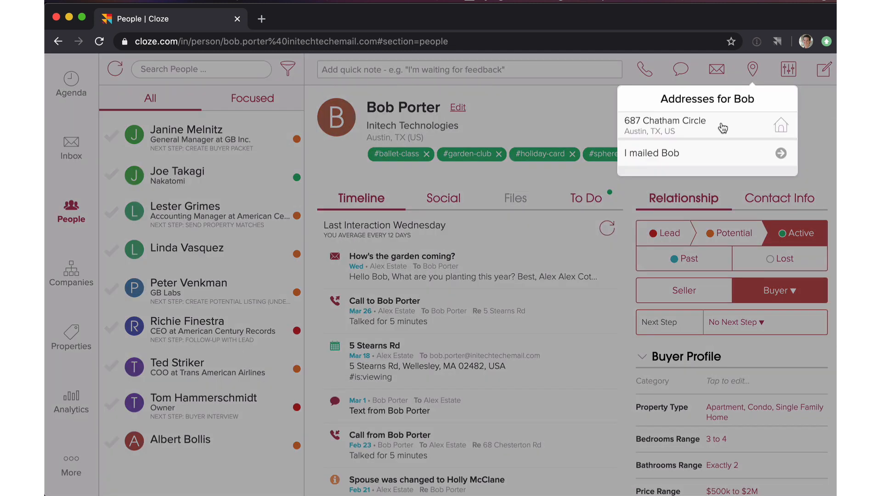
{"action": "left_click", "coordinate": [695, 153]}
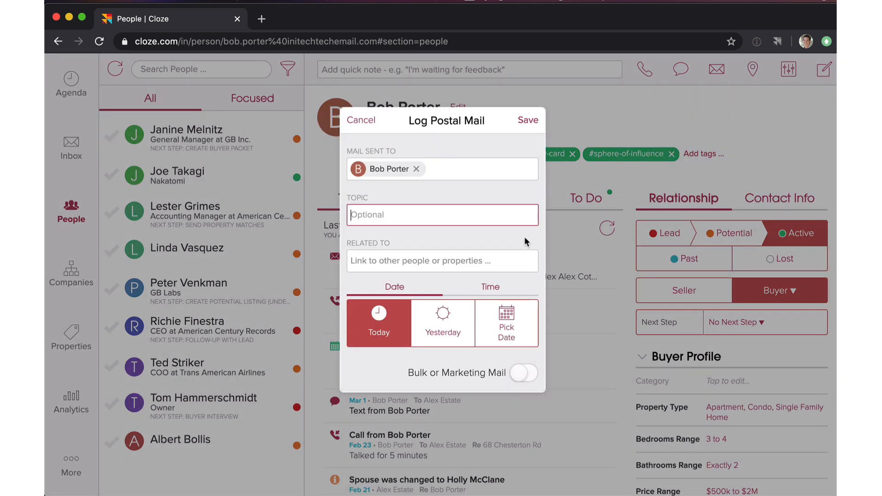
{"action": "type", "text": "Thanks!"}
{"action": "left_click", "coordinate": [528, 120]}
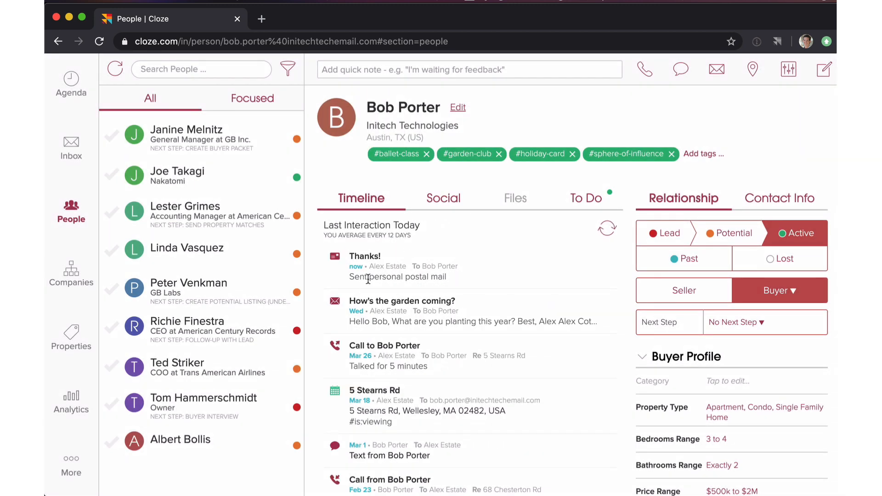